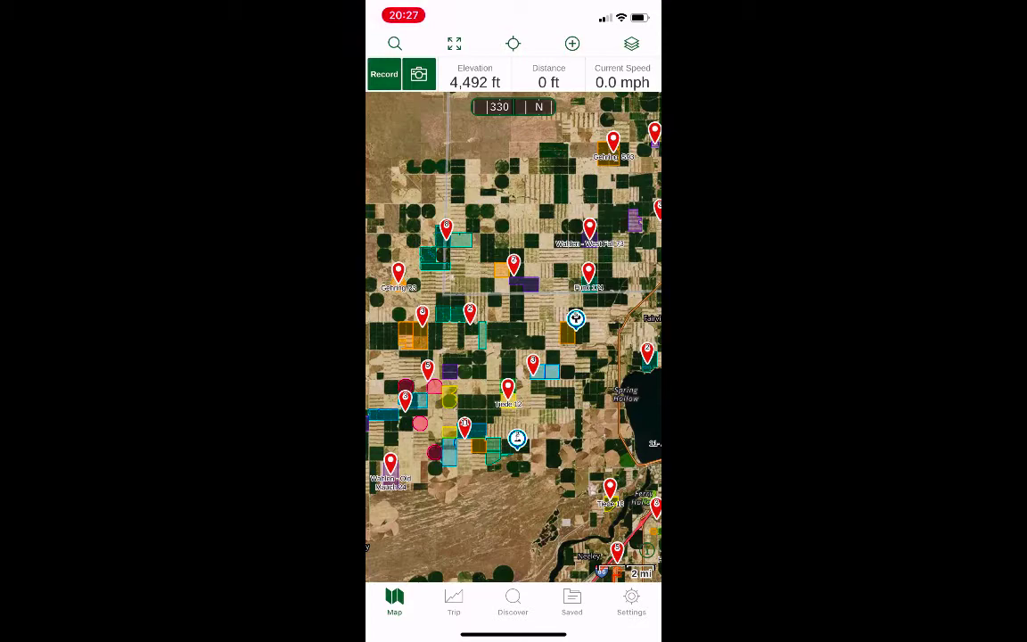
- Raise the Google Sat. Hybrid layer's opacity almost to full, then zoom to inspect the imagery
{"action": "scroll", "coordinate": [514, 384], "scroll_direction": "up", "scroll_amount": 5}
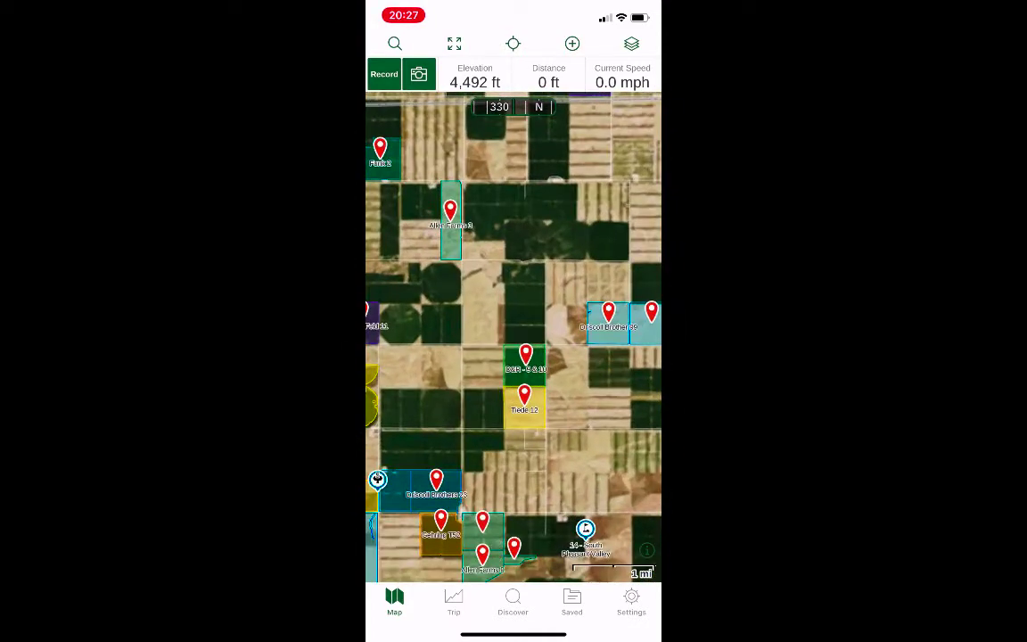
{"action": "scroll", "coordinate": [516, 198], "scroll_direction": "up", "scroll_amount": 5}
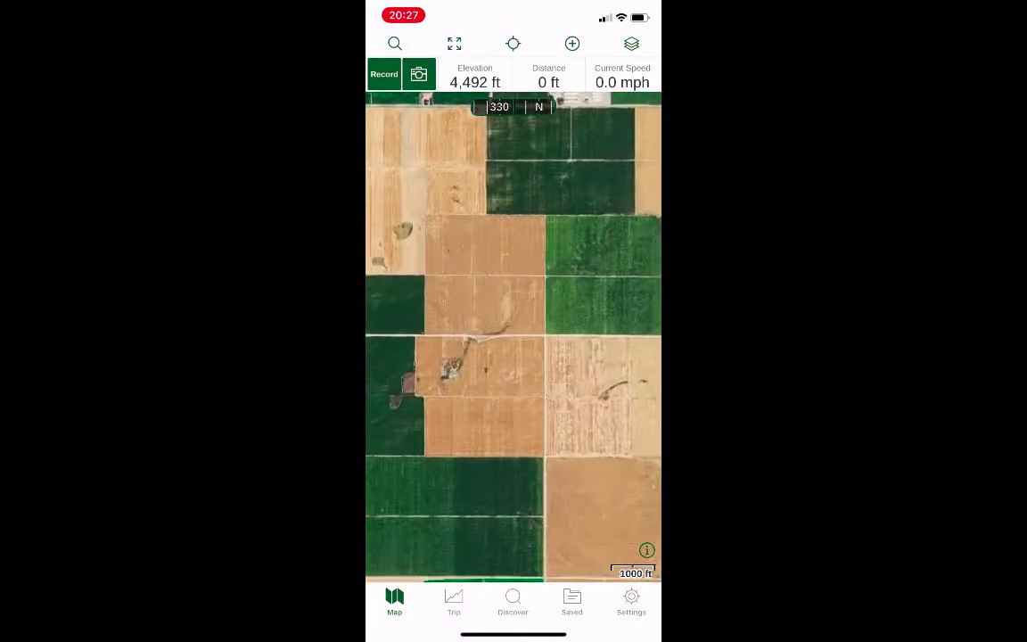
{"action": "scroll", "coordinate": [514, 339], "scroll_direction": "down", "scroll_amount": 5}
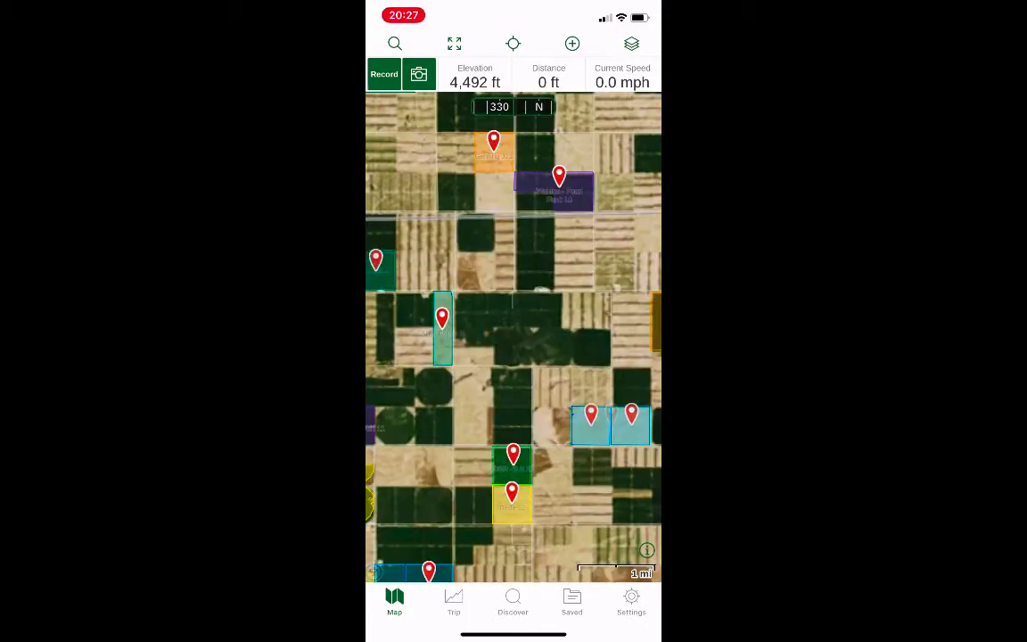
{"action": "scroll", "coordinate": [514, 339], "scroll_direction": "down", "scroll_amount": 5}
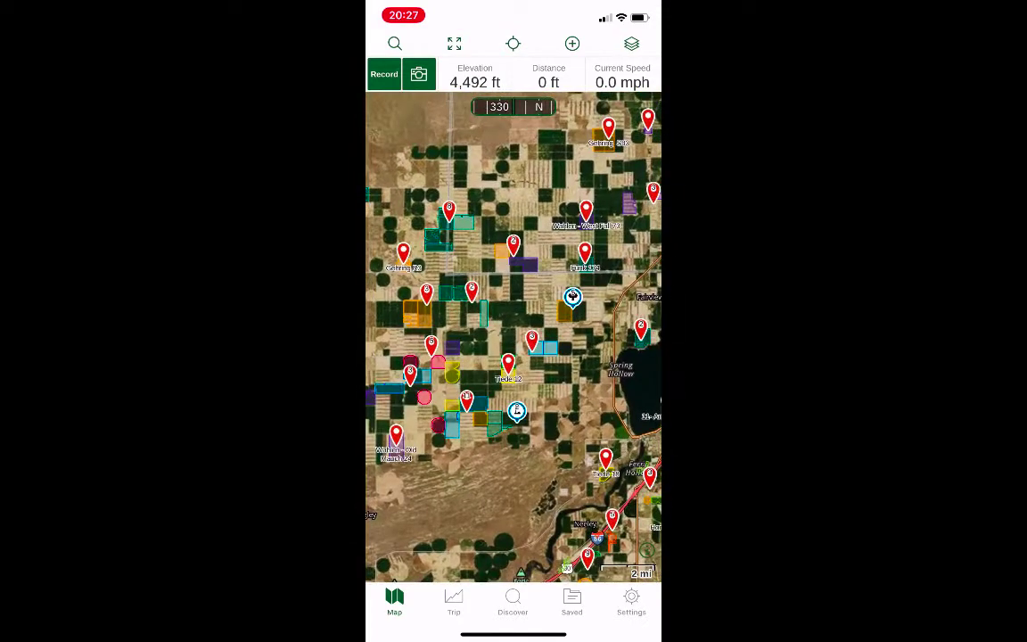
{"action": "left_click", "coordinate": [632, 43]}
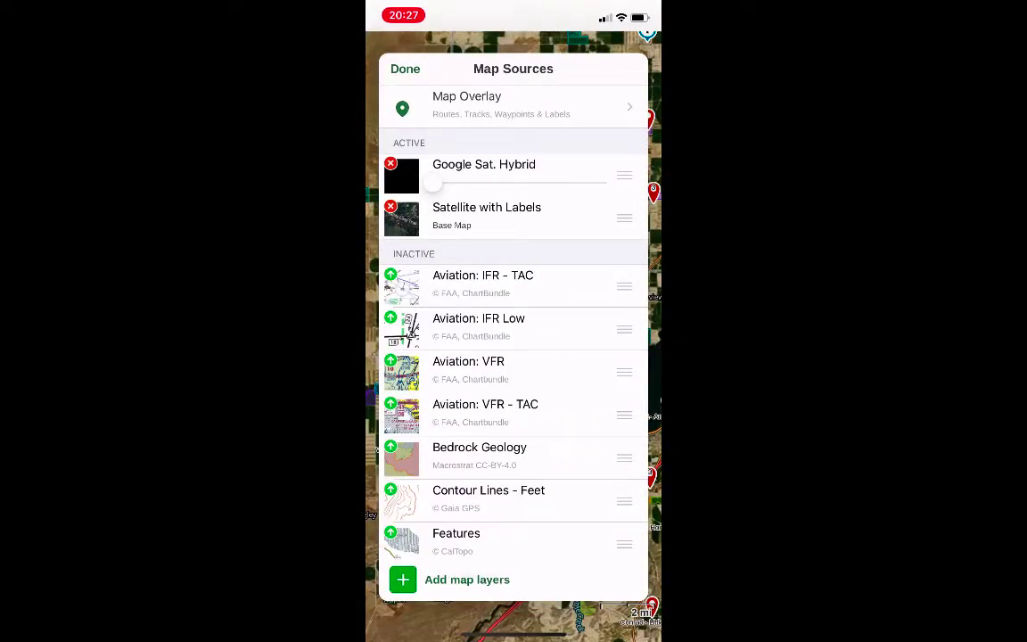
{"action": "left_click_drag", "start_coordinate": [433, 182], "coordinate": [596, 183]}
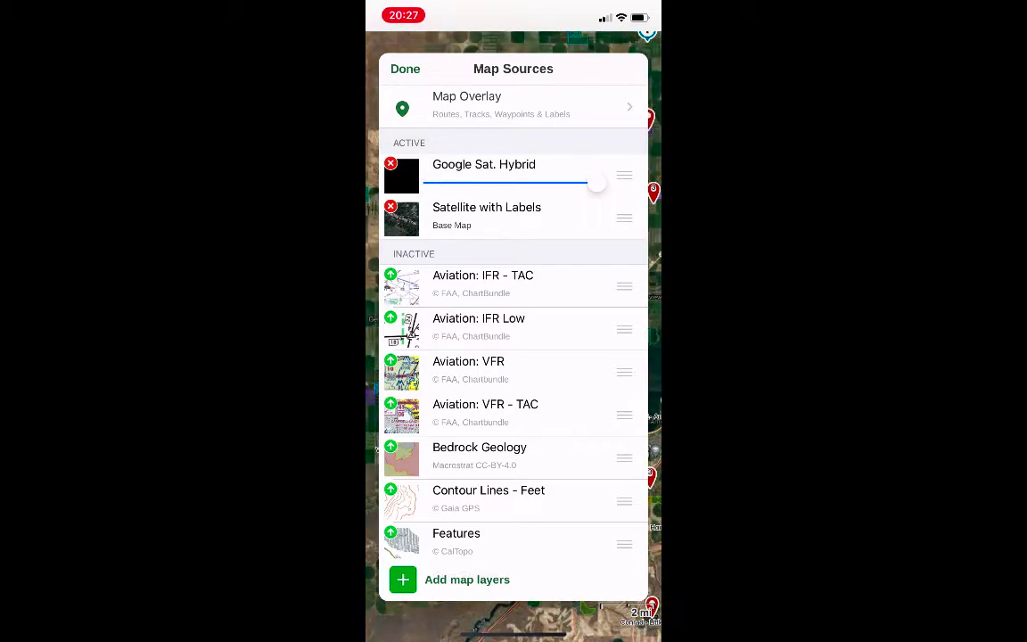
{"action": "left_click", "coordinate": [405, 69]}
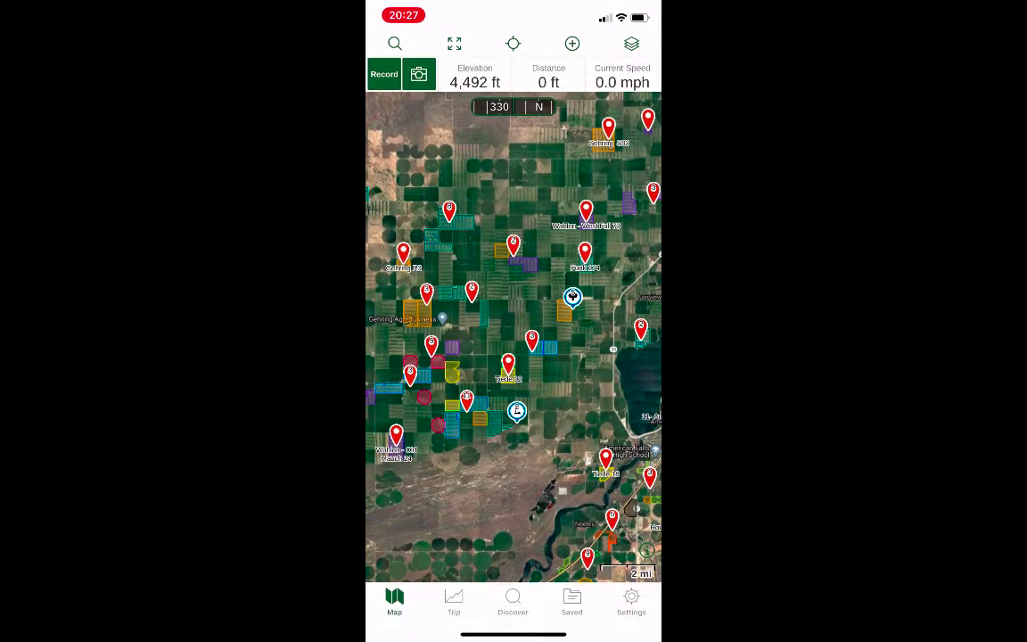
{"action": "scroll", "coordinate": [513, 337], "scroll_direction": "up", "scroll_amount": 3}
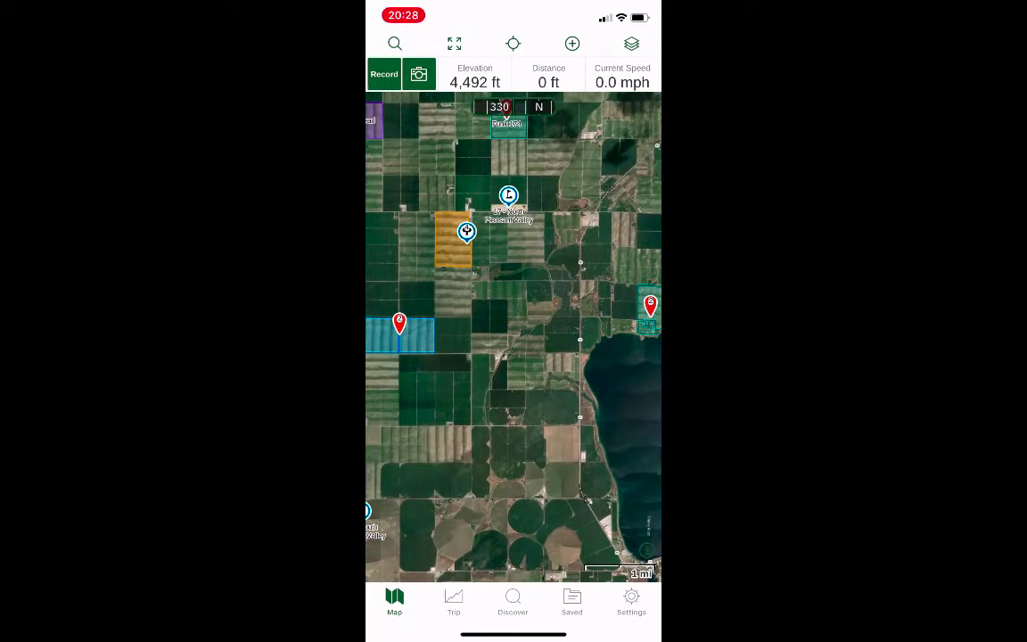
{"action": "scroll", "coordinate": [513, 337], "scroll_direction": "up", "scroll_amount": 3}
{"action": "scroll", "coordinate": [513, 337], "scroll_direction": "down", "scroll_amount": 5}
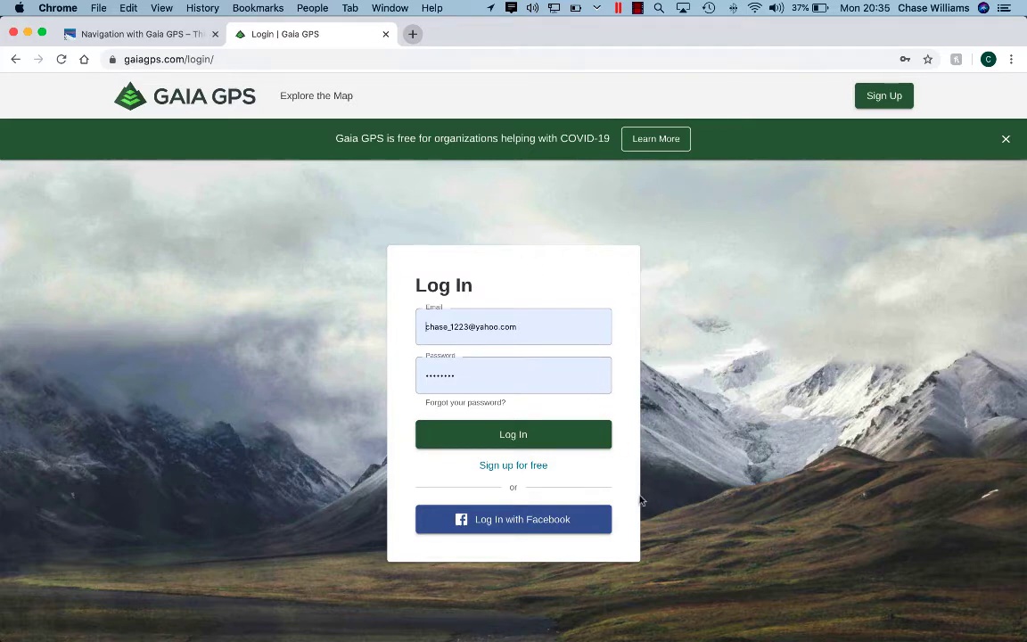
- Log in to Gaia GPS and start Import an External Map Source from My Map Sources
{"action": "left_click", "coordinate": [593, 446]}
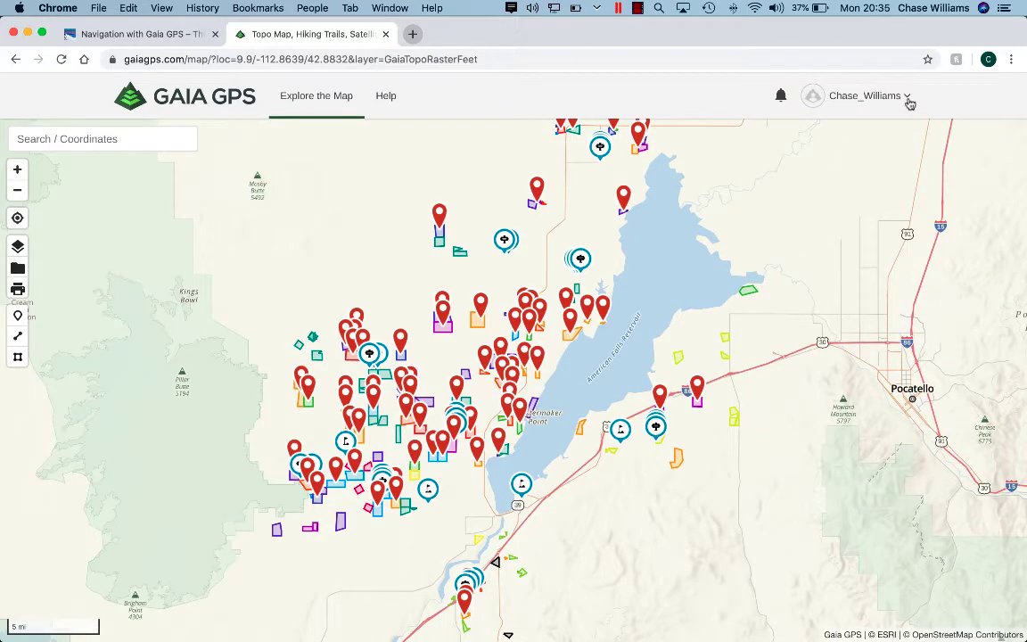
{"action": "left_click", "coordinate": [909, 102]}
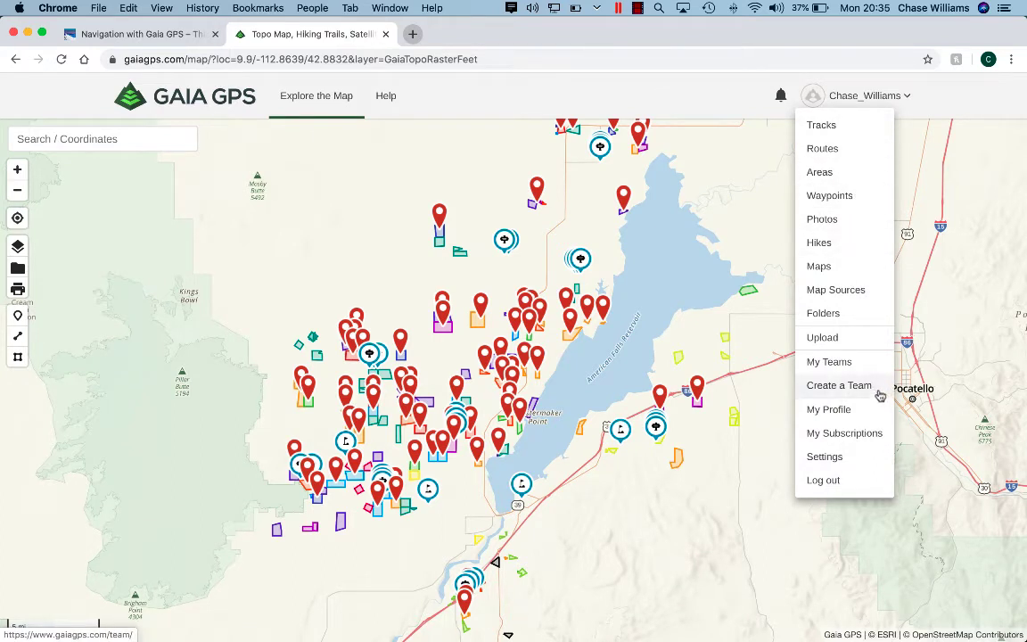
{"action": "left_click", "coordinate": [870, 300]}
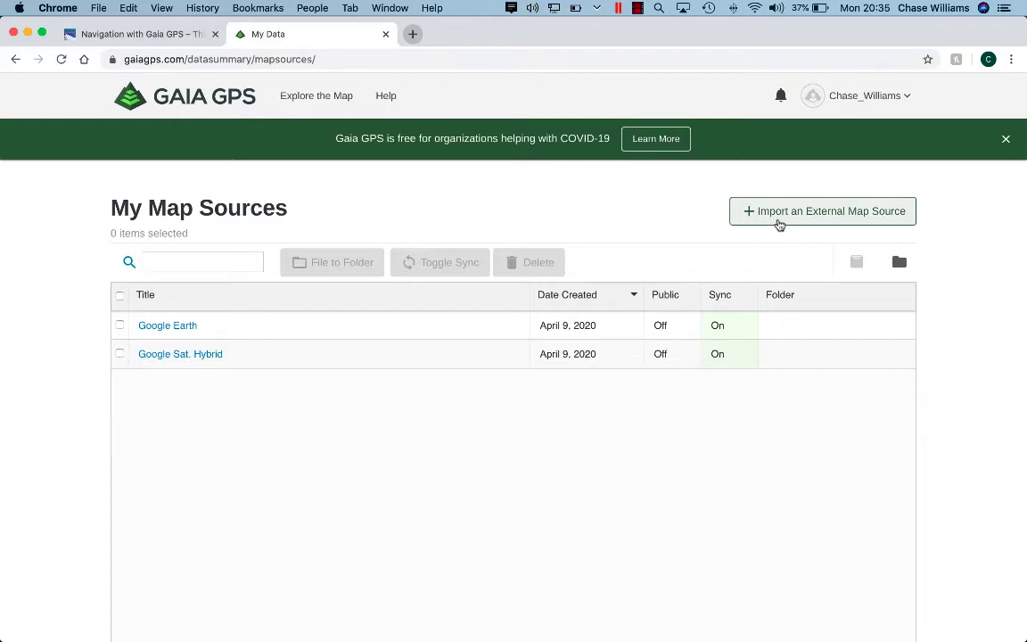
{"action": "left_click", "coordinate": [779, 225]}
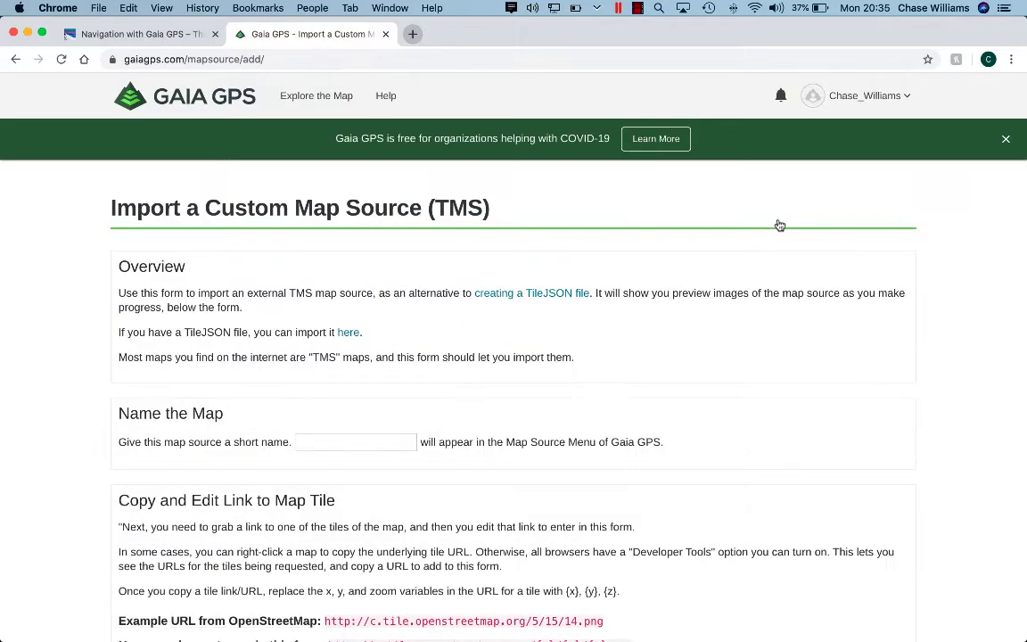
- Fill the map source's short name with Google Sat. Hybrid using autofill
{"action": "left_click", "coordinate": [330, 445]}
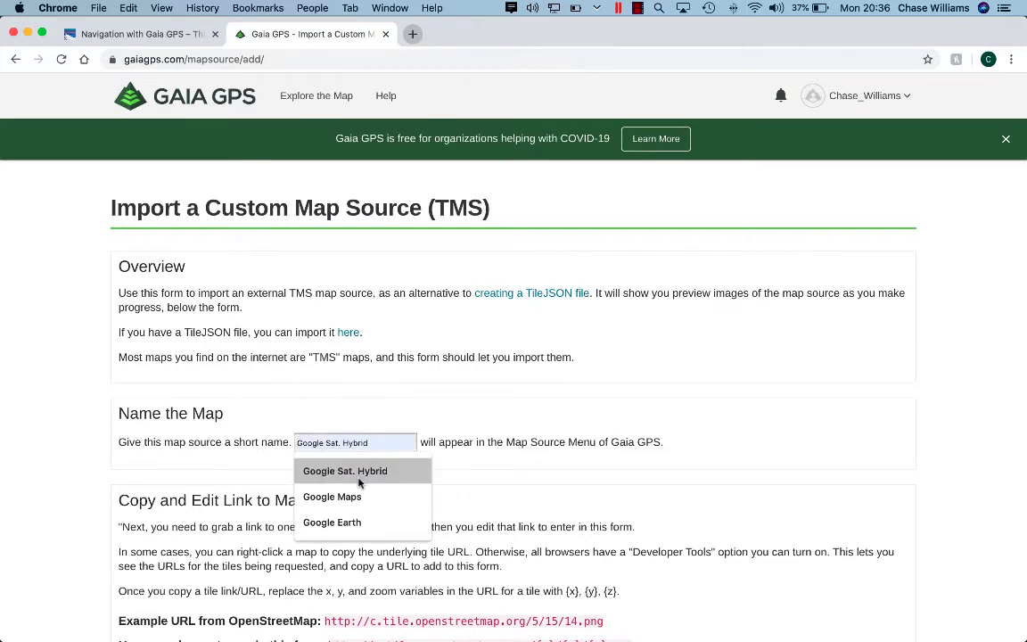
{"action": "left_click", "coordinate": [359, 470]}
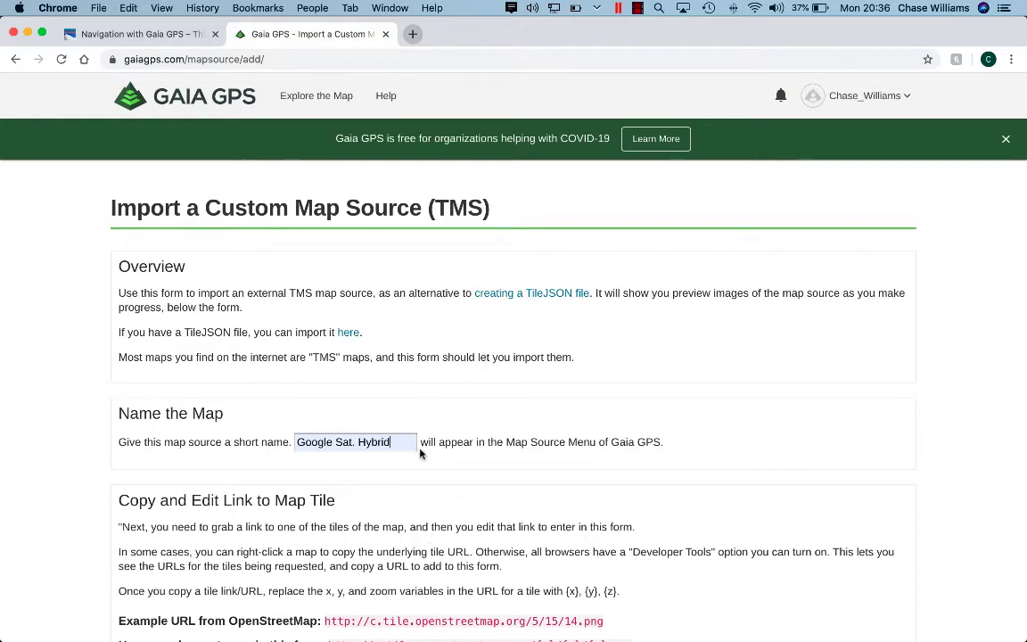
{"action": "scroll", "coordinate": [423, 469], "scroll_direction": "down", "scroll_amount": 1}
{"action": "scroll", "coordinate": [423, 469], "scroll_direction": "down", "scroll_amount": 5}
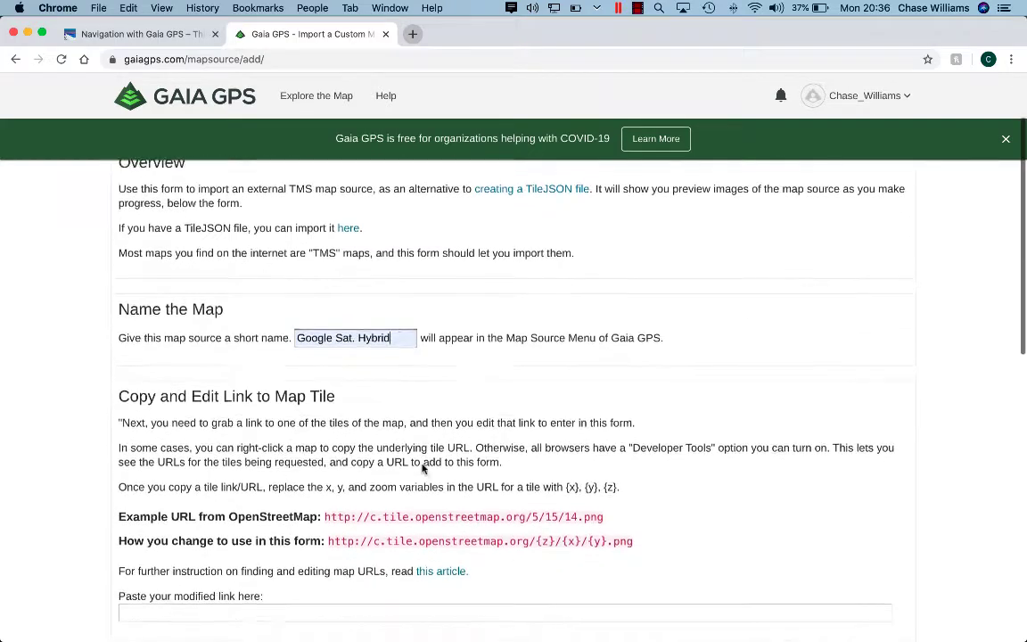
{"action": "scroll", "coordinate": [422, 470], "scroll_direction": "down", "scroll_amount": 2}
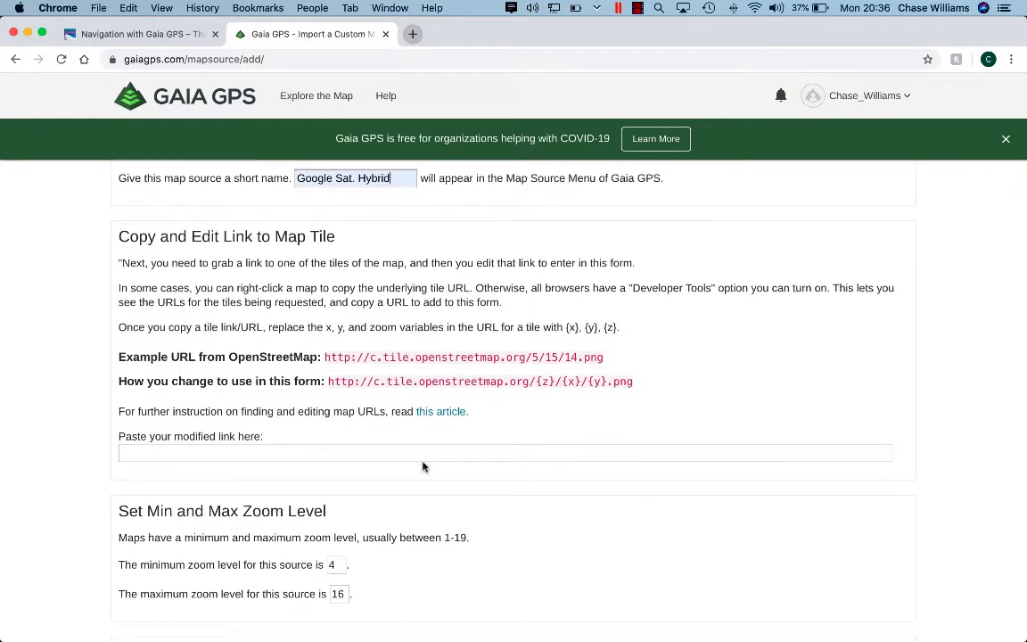
- Focus the empty tile link field and switch to Pages to fetch the URL
{"action": "left_click", "coordinate": [209, 455]}
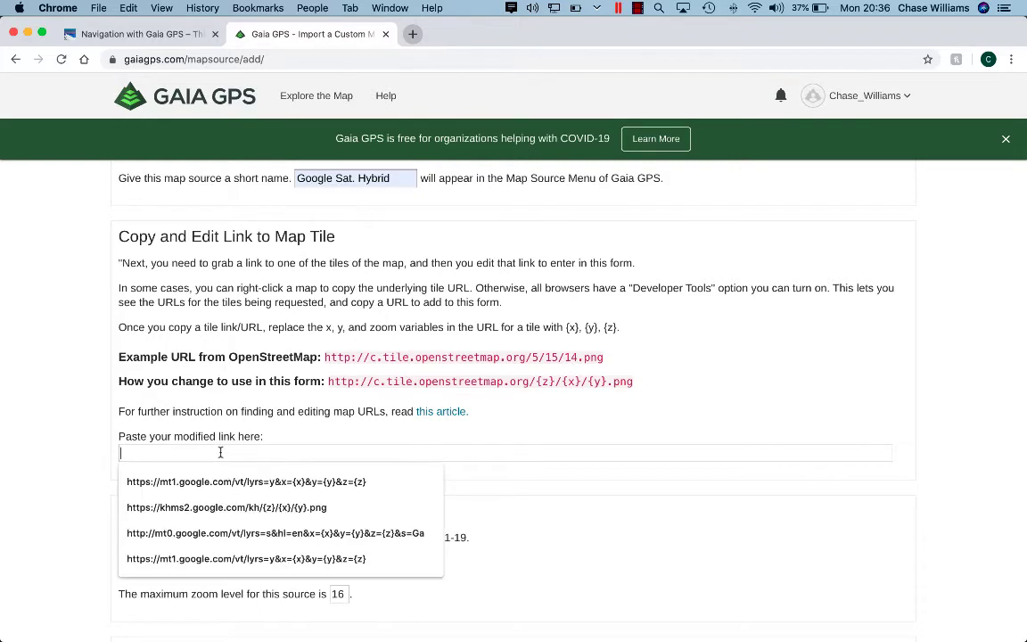
{"action": "left_click", "coordinate": [499, 482]}
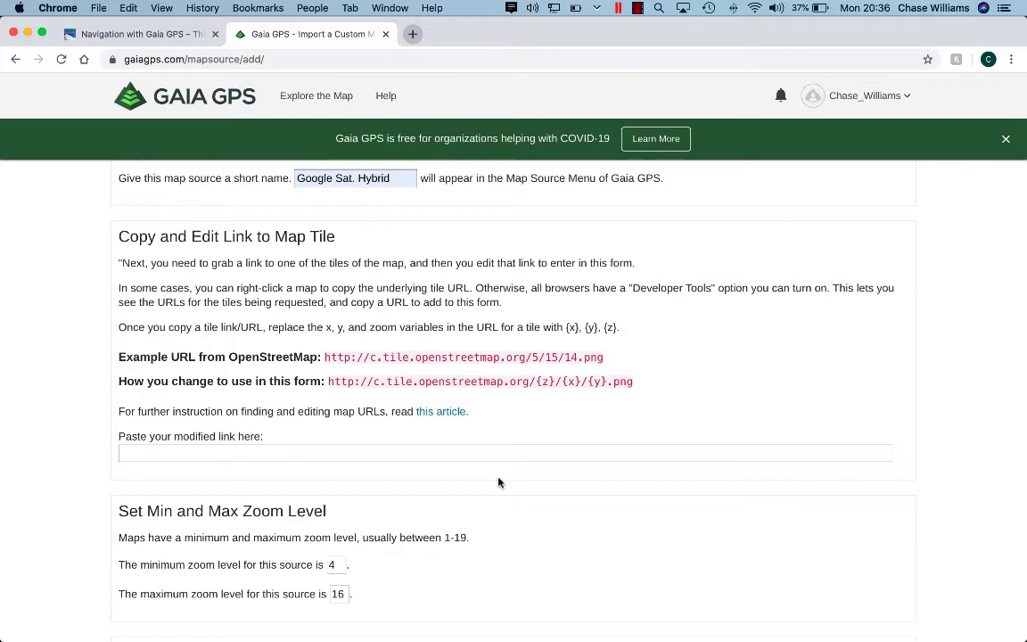
{"action": "left_click", "coordinate": [685, 624]}
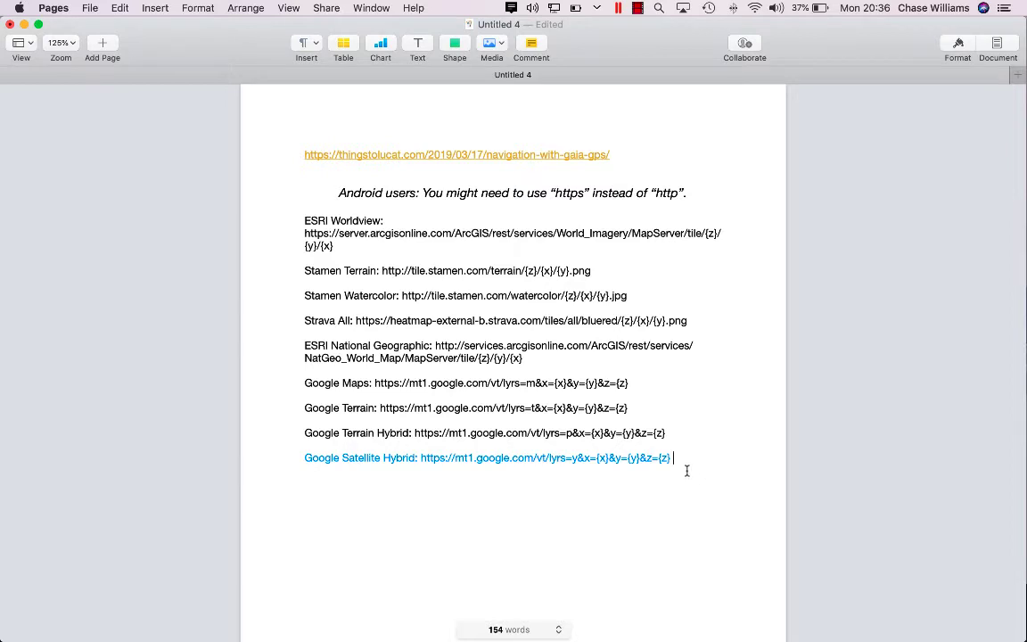
- Copy the Google Satellite Hybrid tile URL from Pages into Gaia GPS's link field
{"action": "left_click_drag", "start_coordinate": [673, 458], "coordinate": [421, 462]}
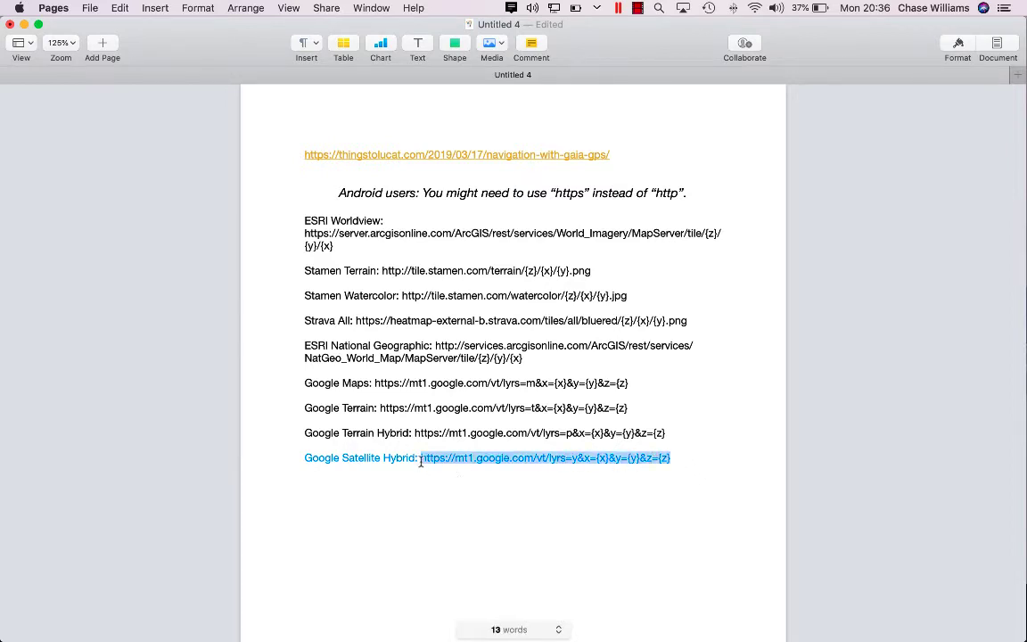
{"action": "key", "text": "super+c"}
{"action": "left_click", "coordinate": [591, 544]}
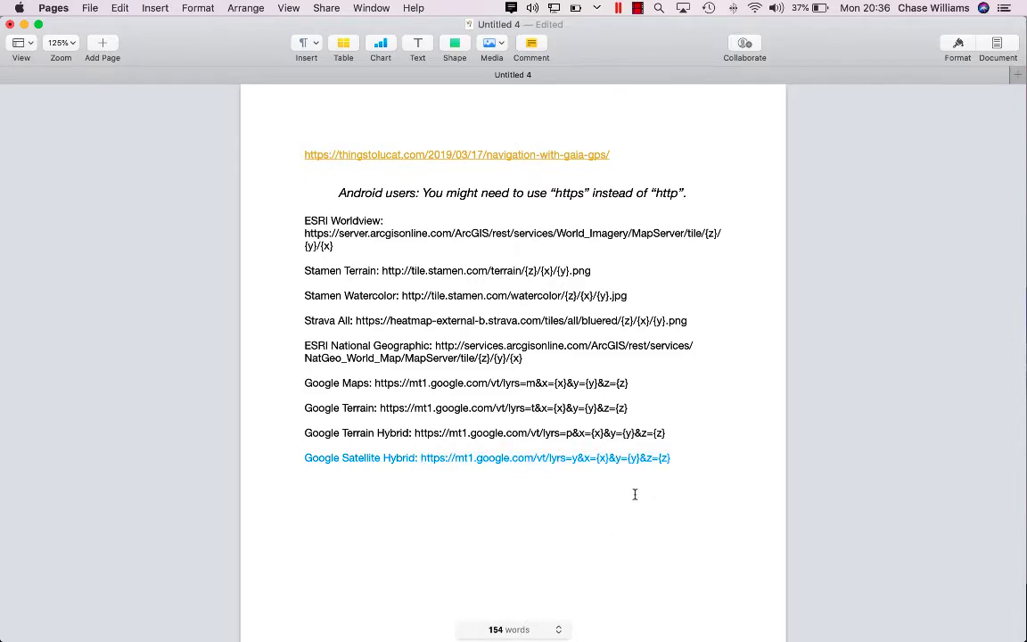
{"action": "key", "text": "super+Tab"}
{"action": "left_click", "coordinate": [348, 451]}
{"action": "key", "text": "super+v"}
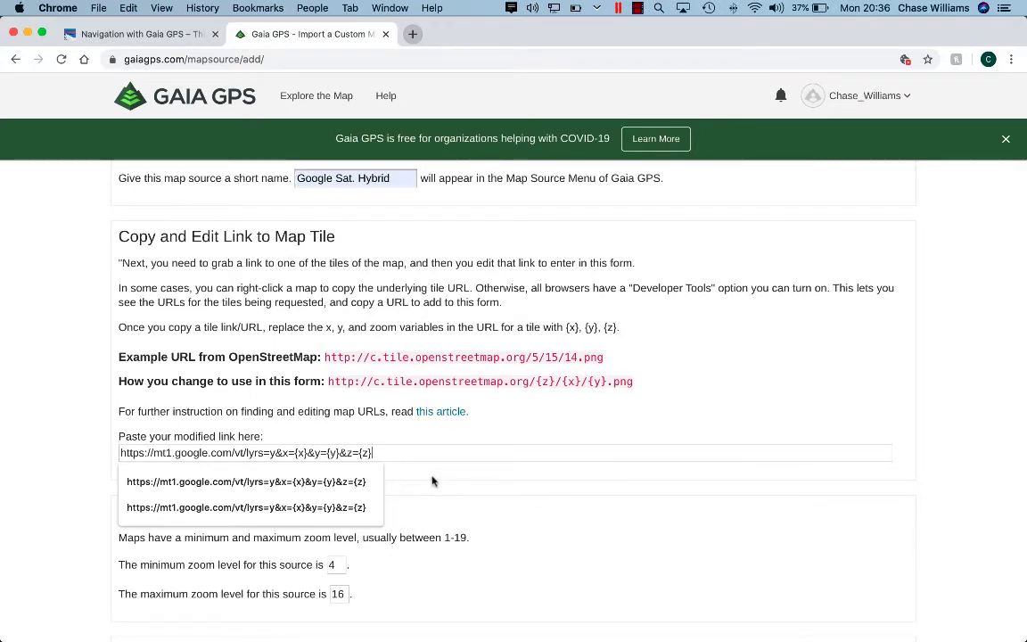
{"action": "key", "text": "super+Tab"}
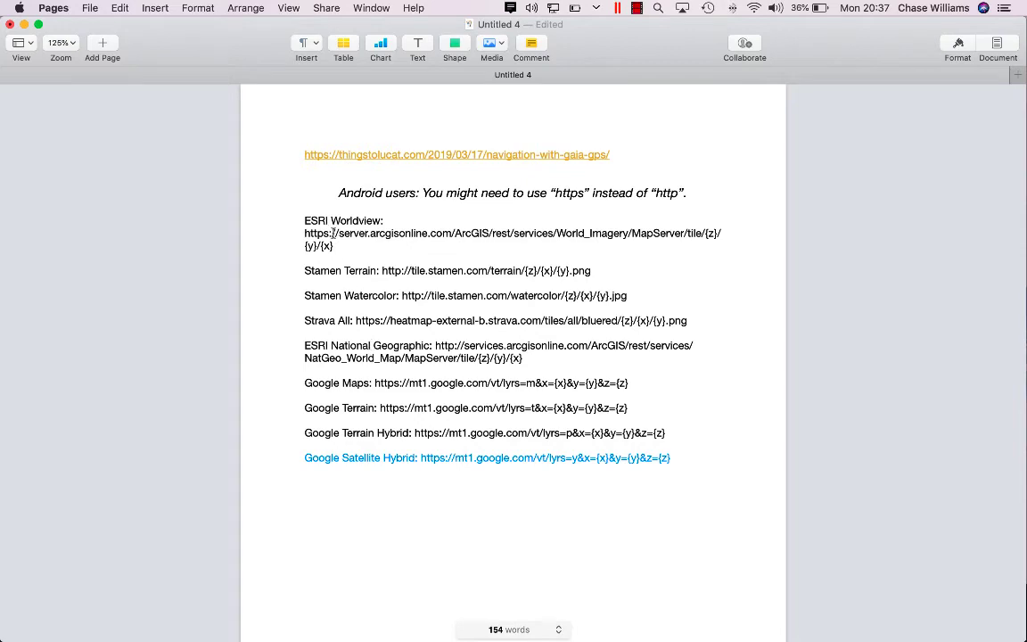
- Read down the Navigation with Gaia GPS article past its tile-URL list, then return to Pages
{"action": "key", "text": "super+Tab"}
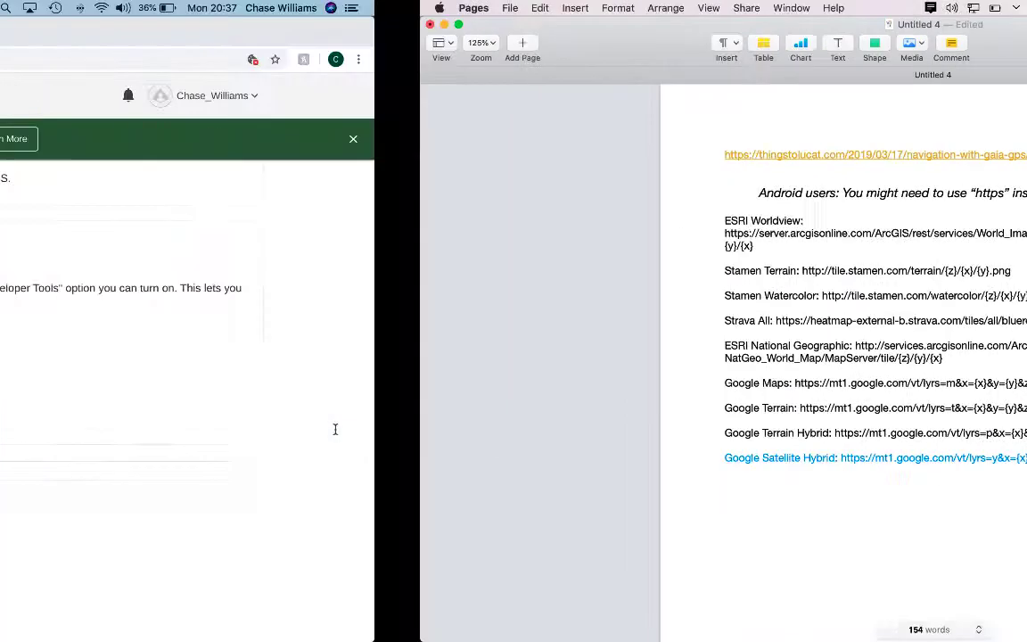
{"action": "left_click", "coordinate": [141, 40]}
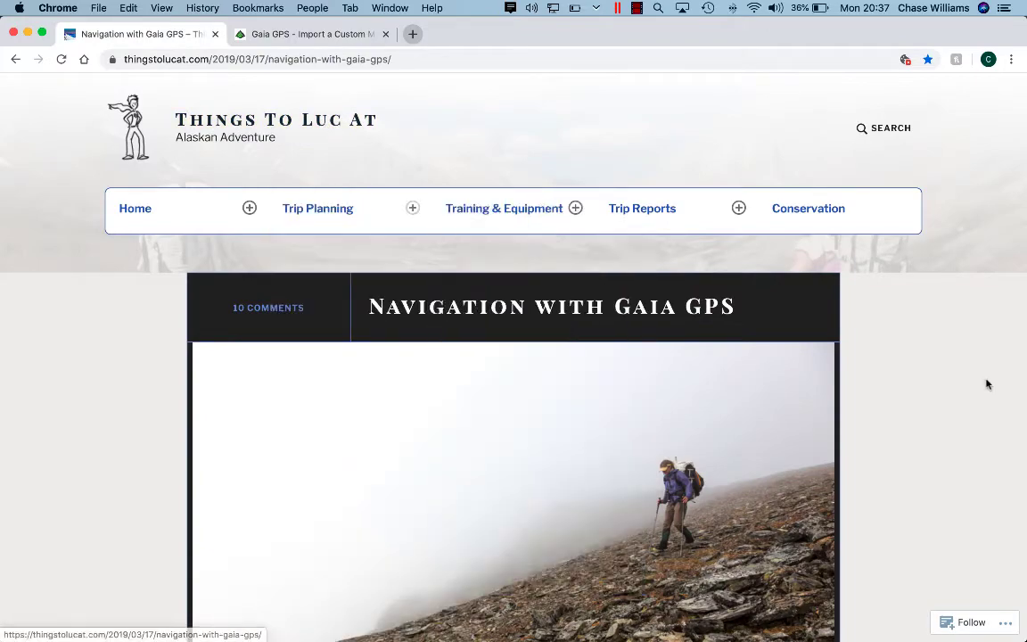
{"action": "scroll", "coordinate": [699, 450], "scroll_direction": "down", "scroll_amount": 10}
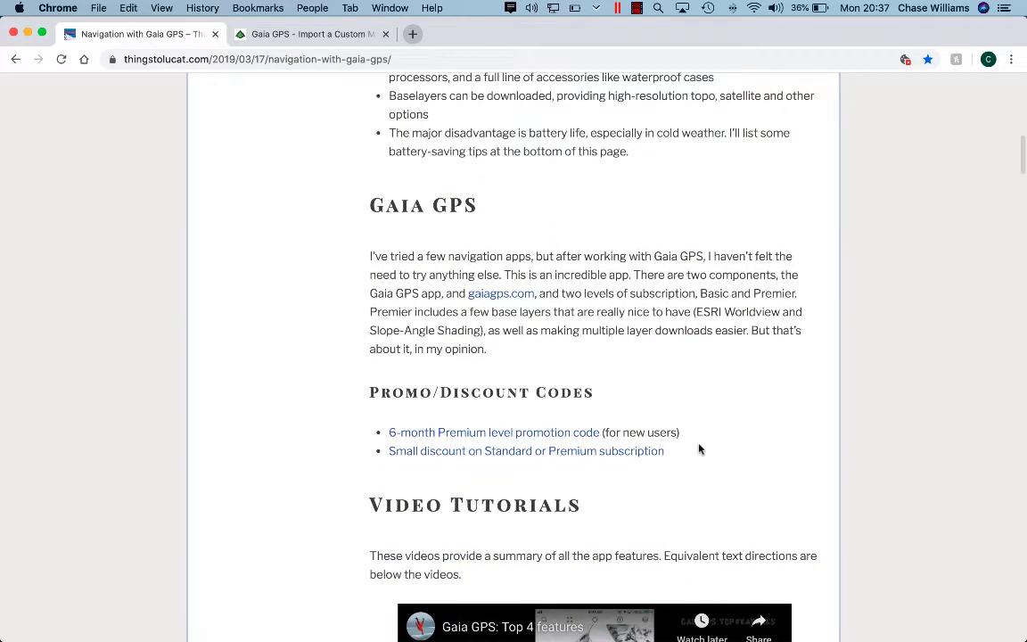
{"action": "scroll", "coordinate": [699, 449], "scroll_direction": "down", "scroll_amount": 4}
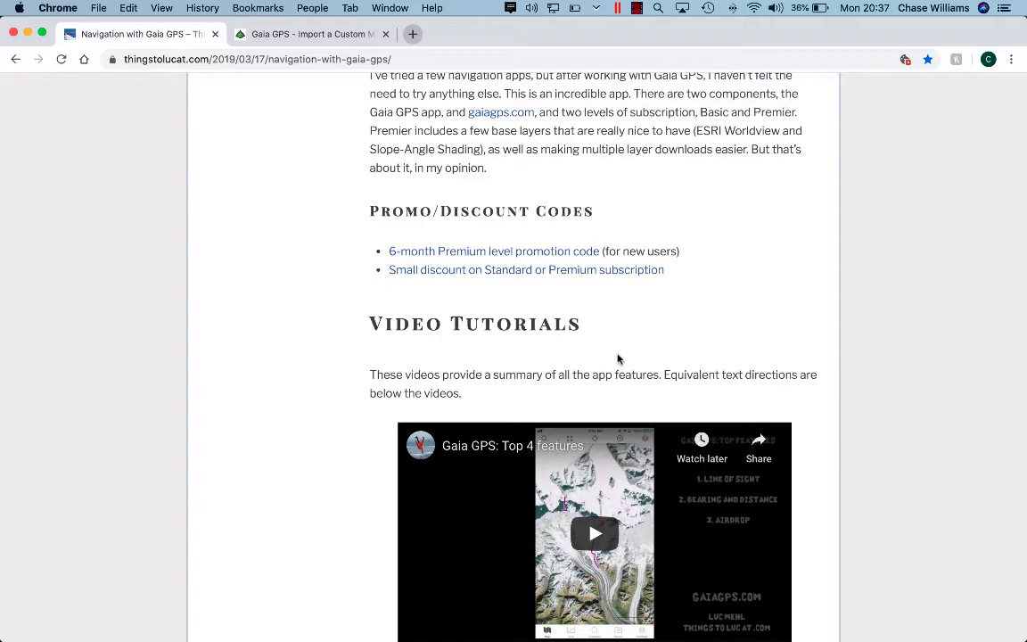
{"action": "scroll", "coordinate": [616, 357], "scroll_direction": "down", "scroll_amount": 10}
{"action": "scroll", "coordinate": [613, 358], "scroll_direction": "down", "scroll_amount": 6}
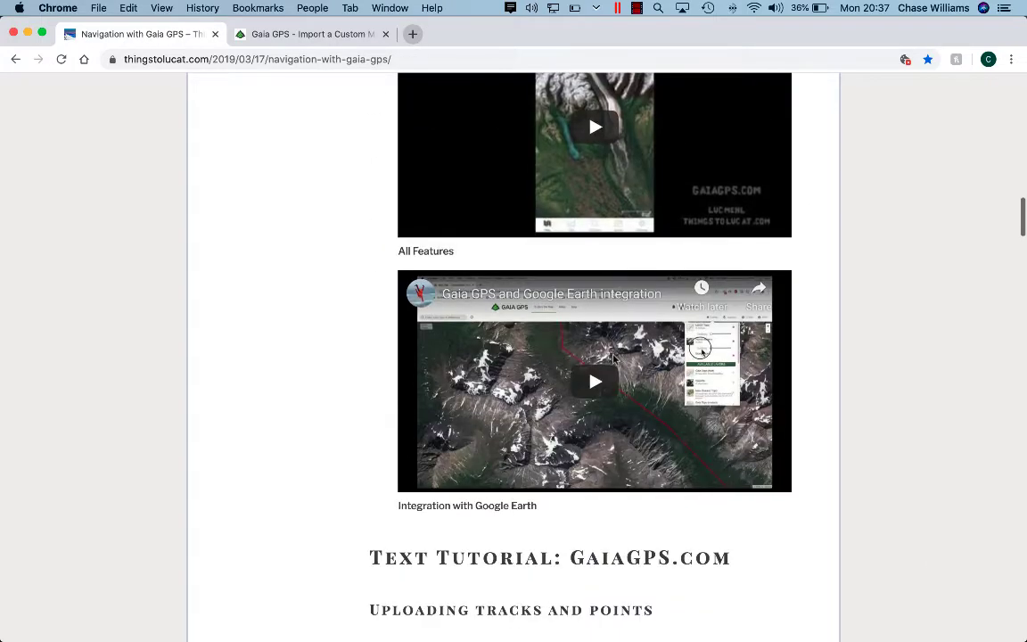
{"action": "scroll", "coordinate": [613, 358], "scroll_direction": "down", "scroll_amount": 14}
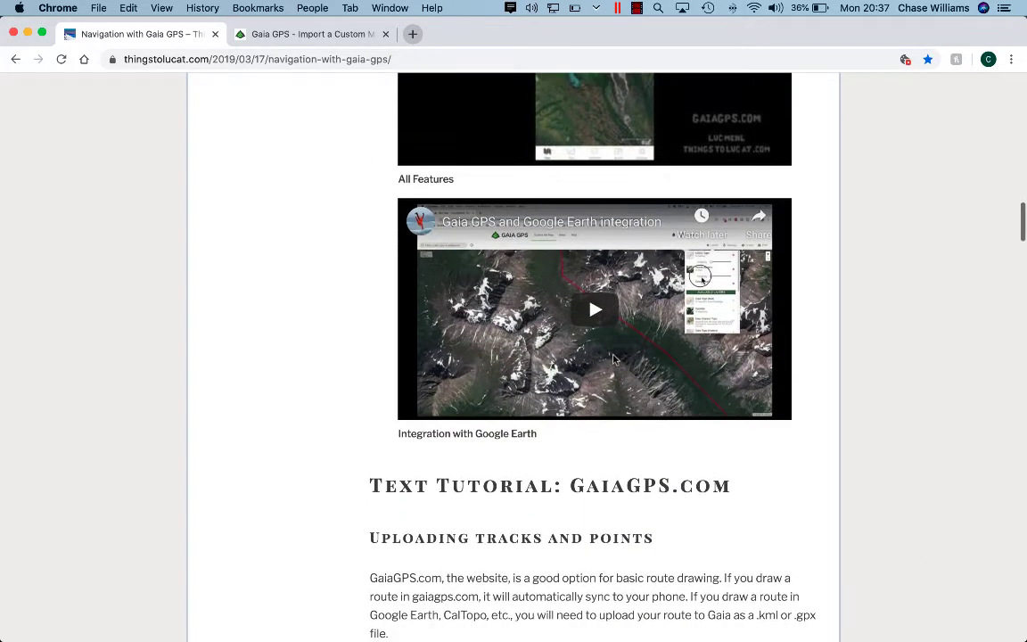
{"action": "scroll", "coordinate": [613, 357], "scroll_direction": "down", "scroll_amount": 16}
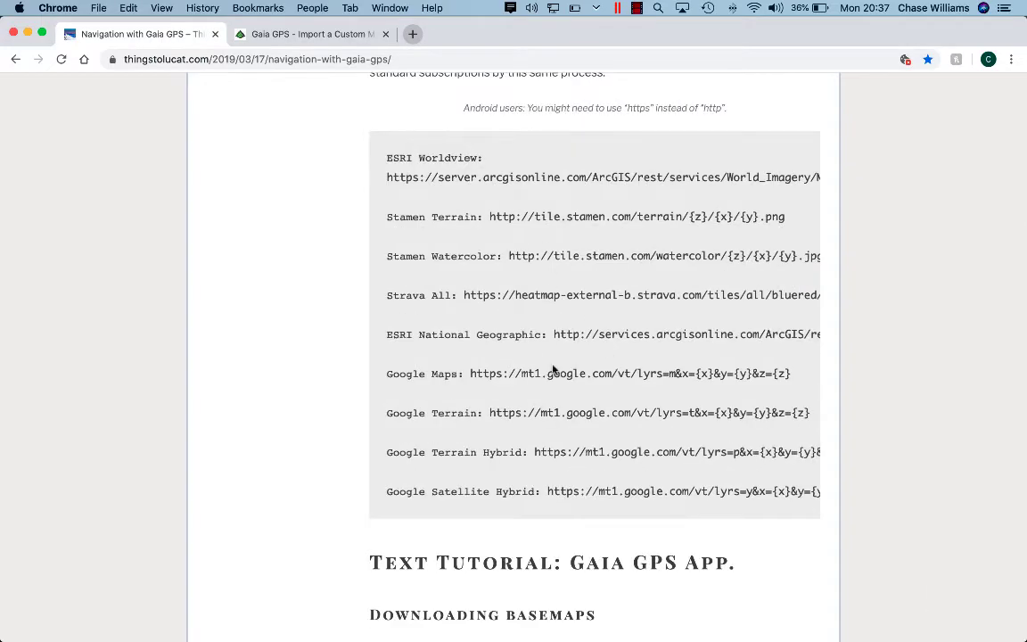
{"action": "scroll", "coordinate": [582, 534], "scroll_direction": "down", "scroll_amount": 10}
{"action": "scroll", "coordinate": [582, 536], "scroll_direction": "down", "scroll_amount": 16}
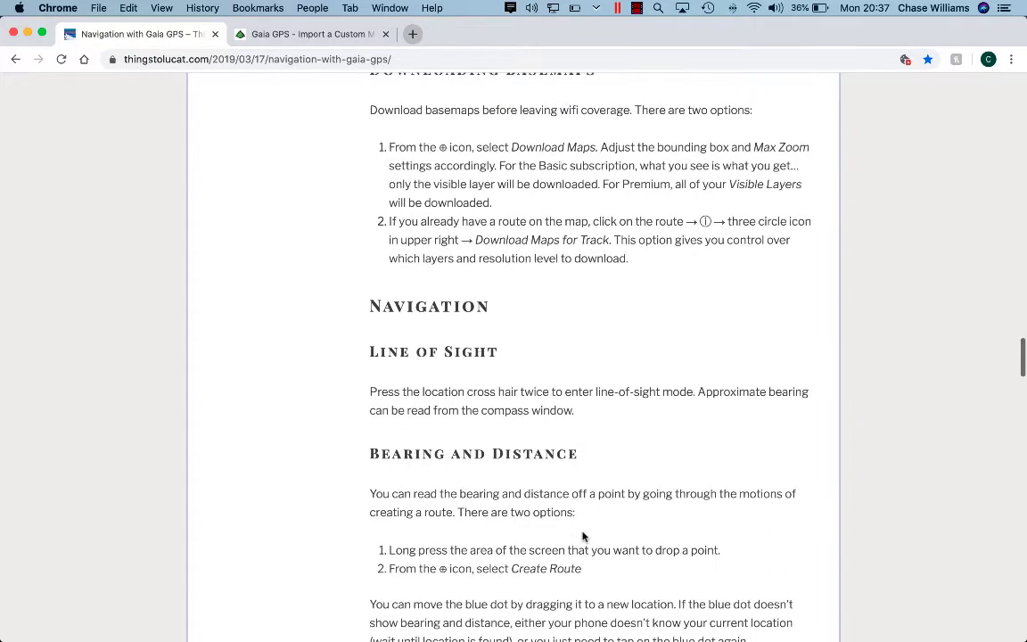
{"action": "scroll", "coordinate": [584, 538], "scroll_direction": "down", "scroll_amount": 8}
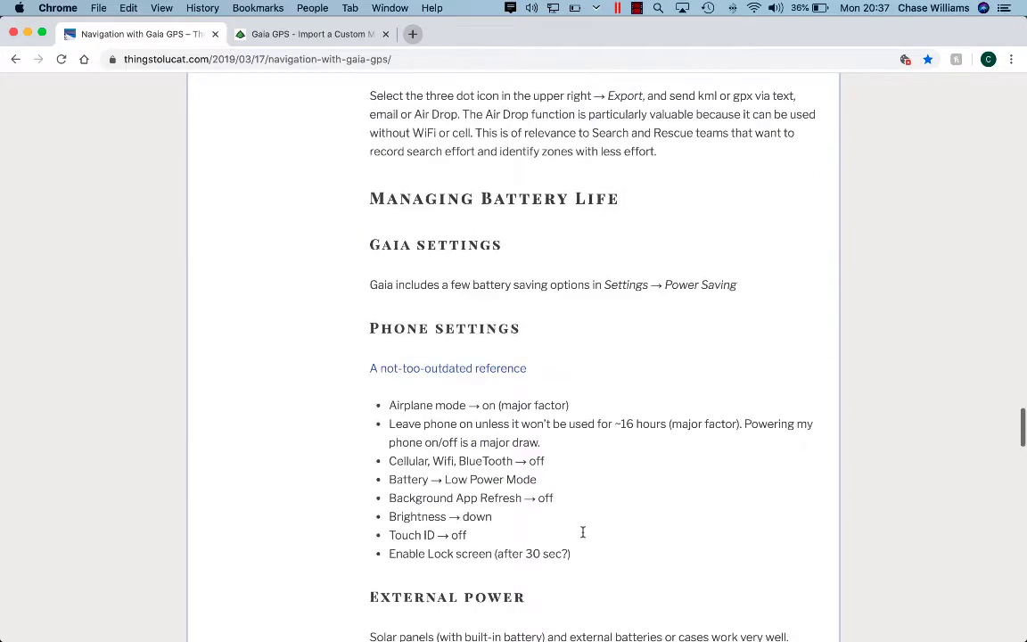
{"action": "scroll", "coordinate": [584, 538], "scroll_direction": "up", "scroll_amount": 20}
{"action": "key", "text": "ctrl+Right"}
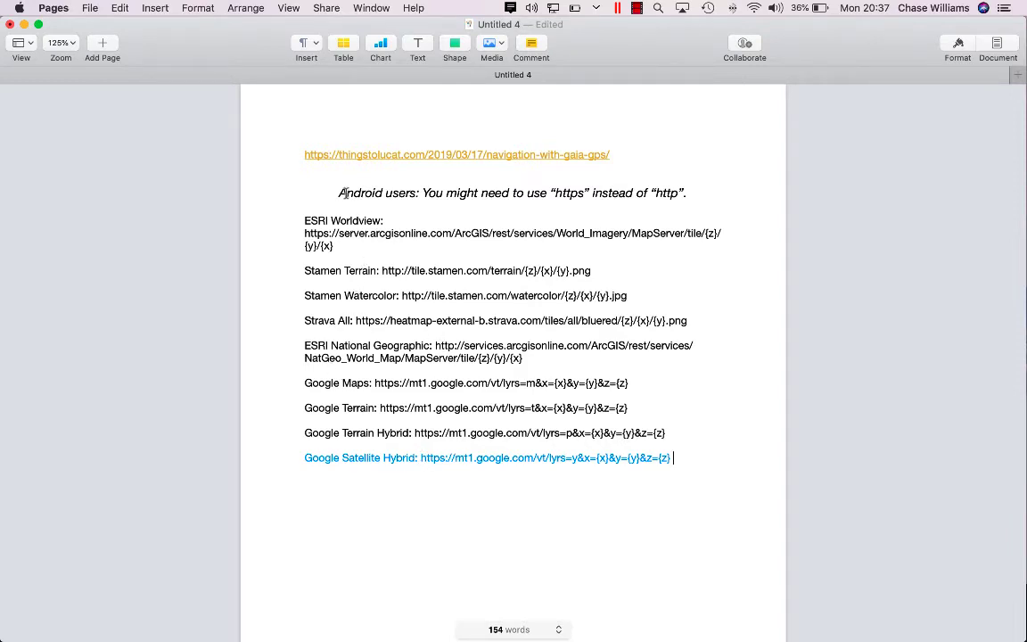
- Select the note that Android users might need https instead of http
{"action": "left_click_drag", "start_coordinate": [340, 192], "coordinate": [692, 190]}
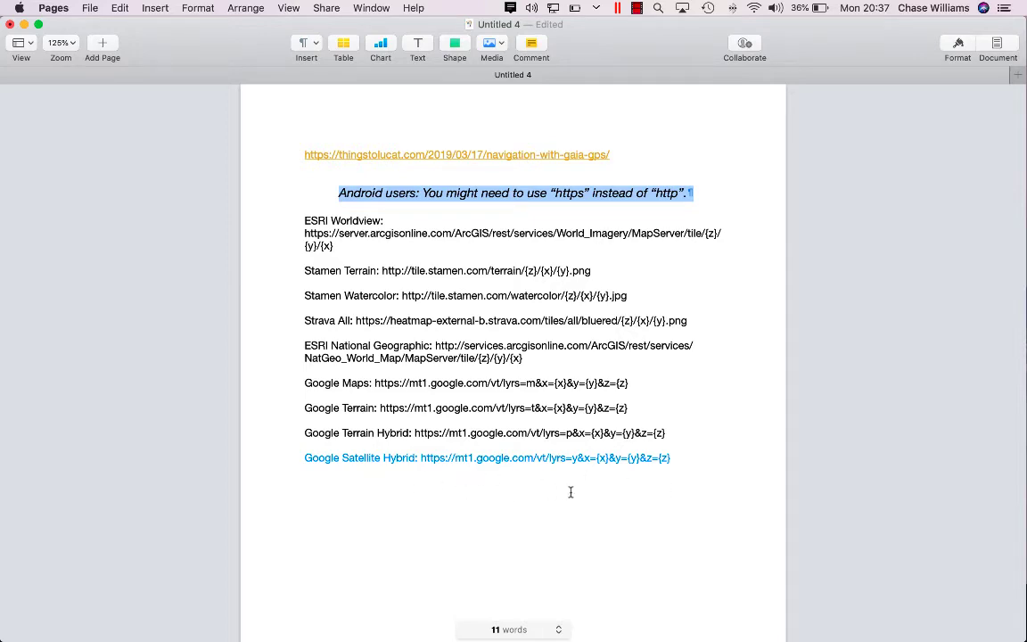
- On the Gaia GPS import tab, change the maximum zoom from 16 to 19
{"action": "key", "text": "super+Tab"}
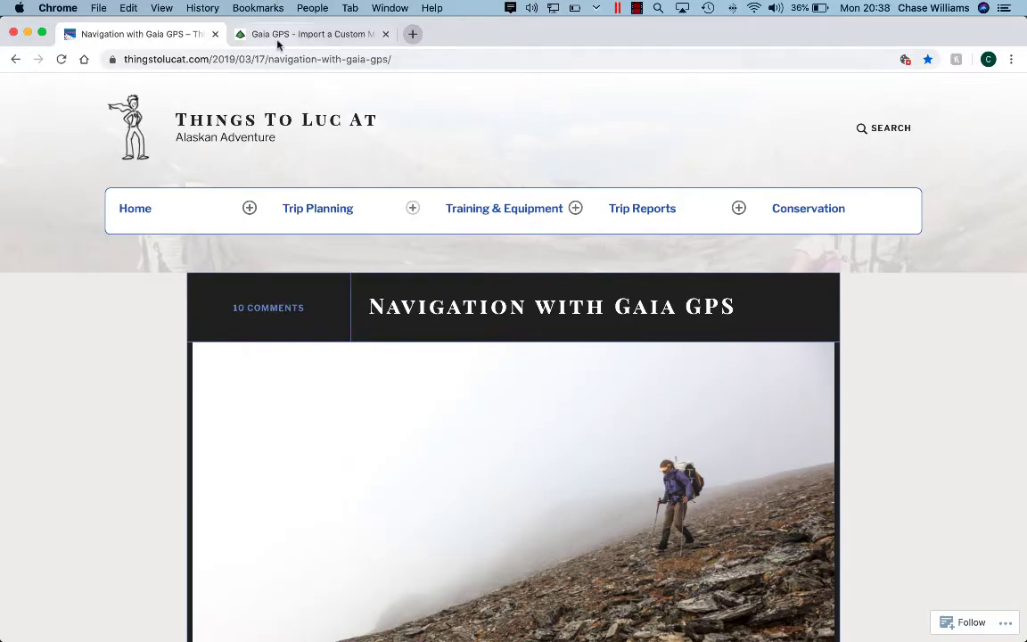
{"action": "left_click", "coordinate": [279, 36]}
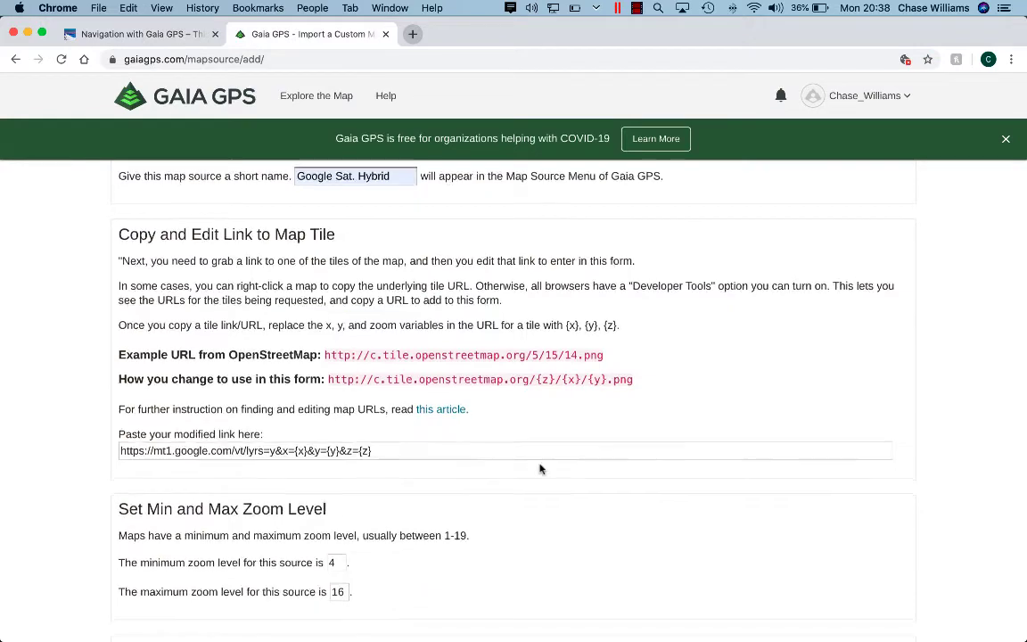
{"action": "scroll", "coordinate": [540, 469], "scroll_direction": "down", "scroll_amount": 3}
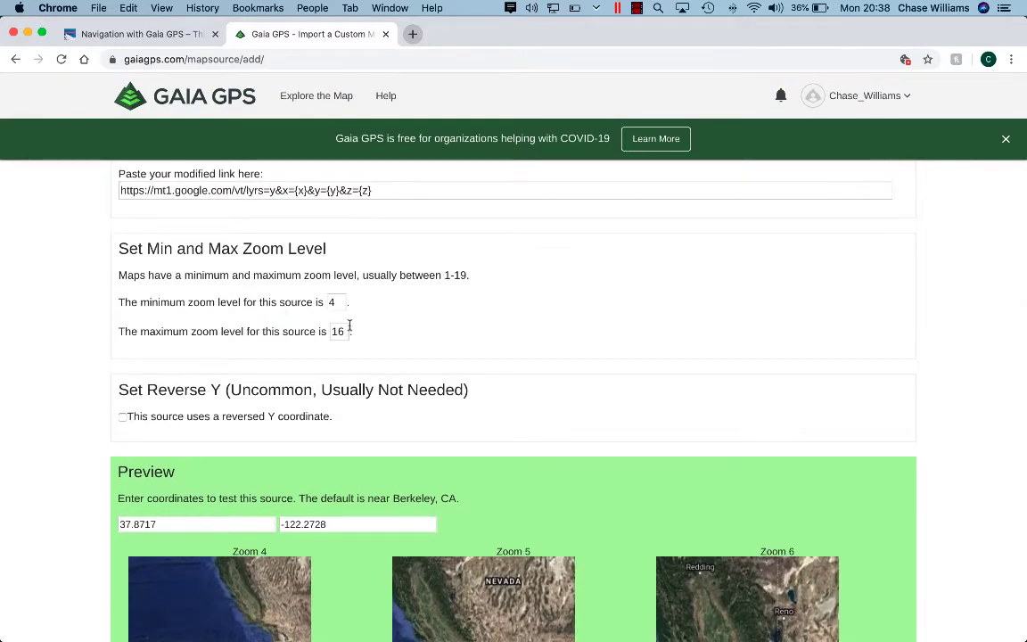
{"action": "scroll", "coordinate": [474, 413], "scroll_direction": "down", "scroll_amount": 5}
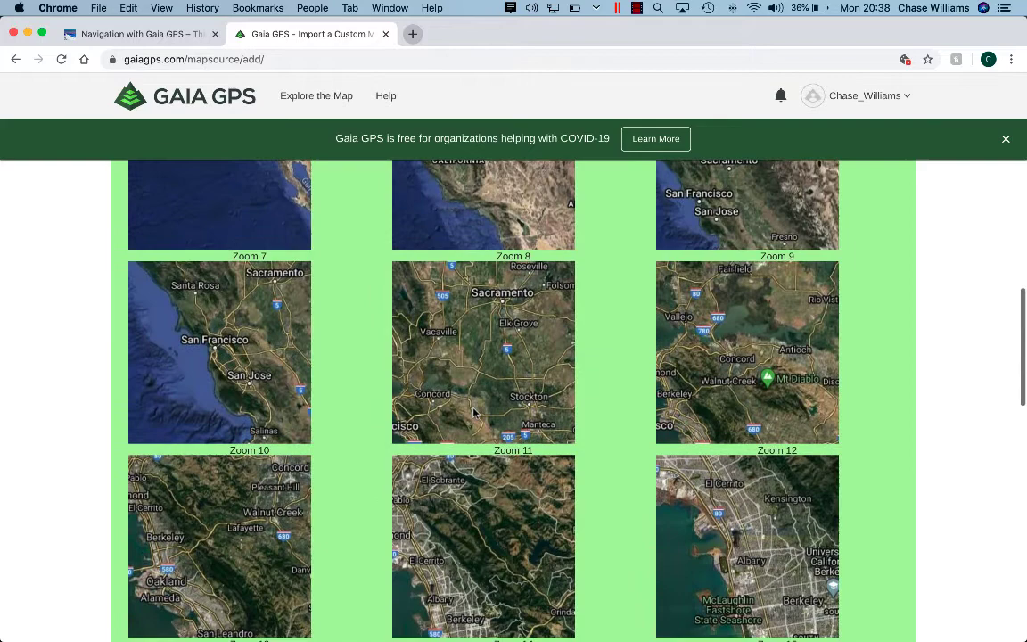
{"action": "scroll", "coordinate": [473, 412], "scroll_direction": "down", "scroll_amount": 6}
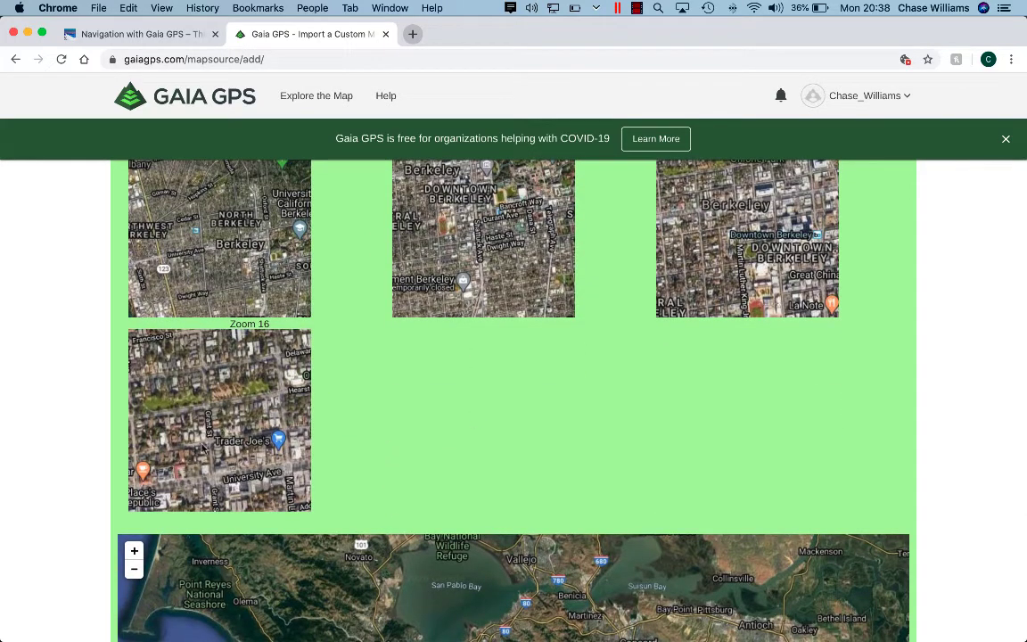
{"action": "scroll", "coordinate": [370, 406], "scroll_direction": "up", "scroll_amount": 3}
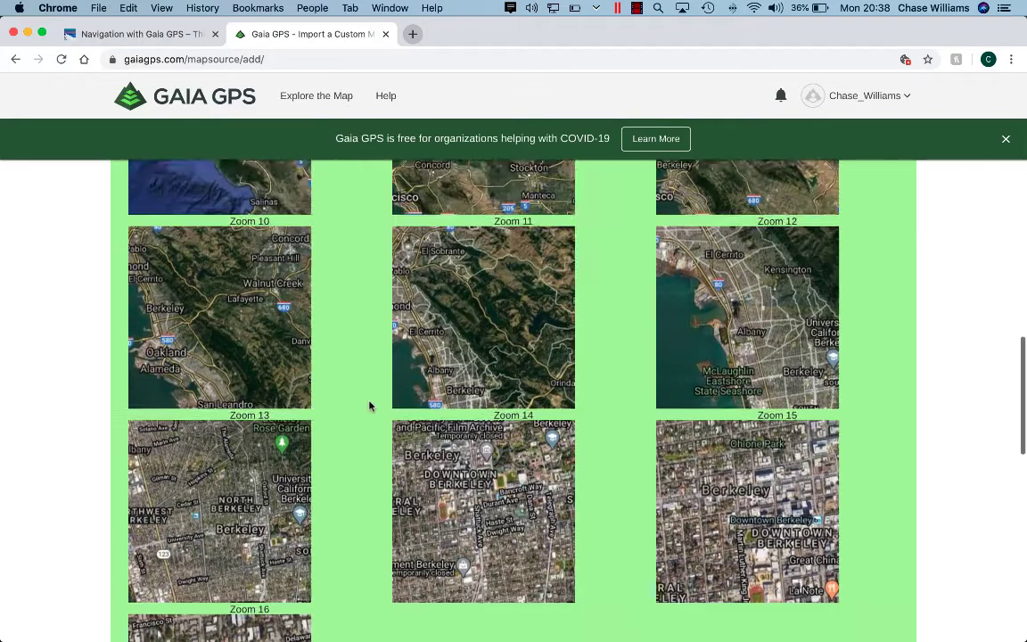
{"action": "scroll", "coordinate": [370, 406], "scroll_direction": "up", "scroll_amount": 10}
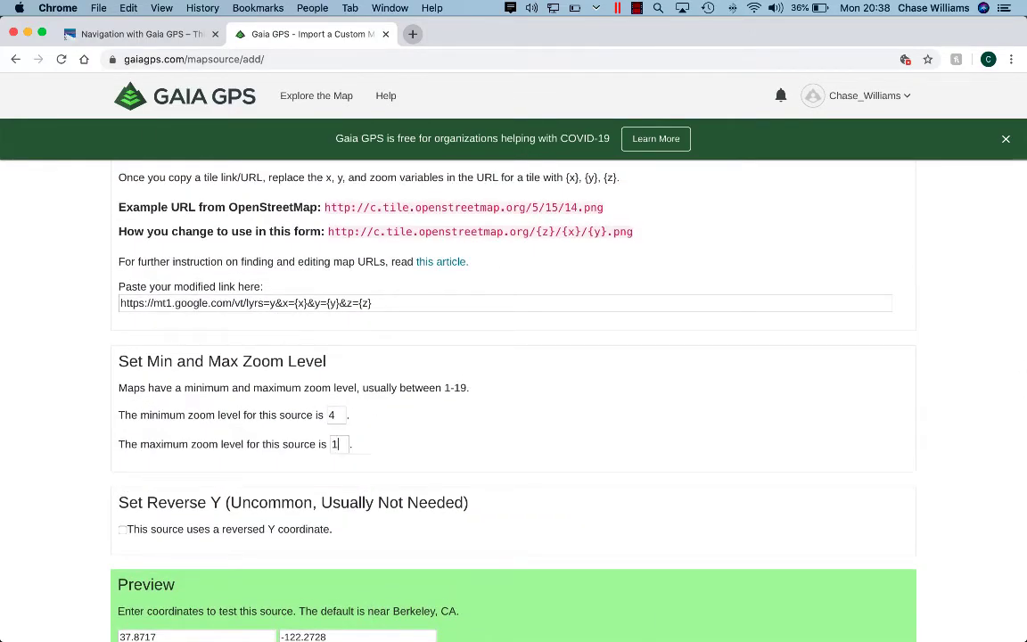
{"action": "type", "text": "9"}
- Check that the preview's Zoom 19 Berkeley satellite tiles load
{"action": "scroll", "coordinate": [426, 443], "scroll_direction": "down", "scroll_amount": 12}
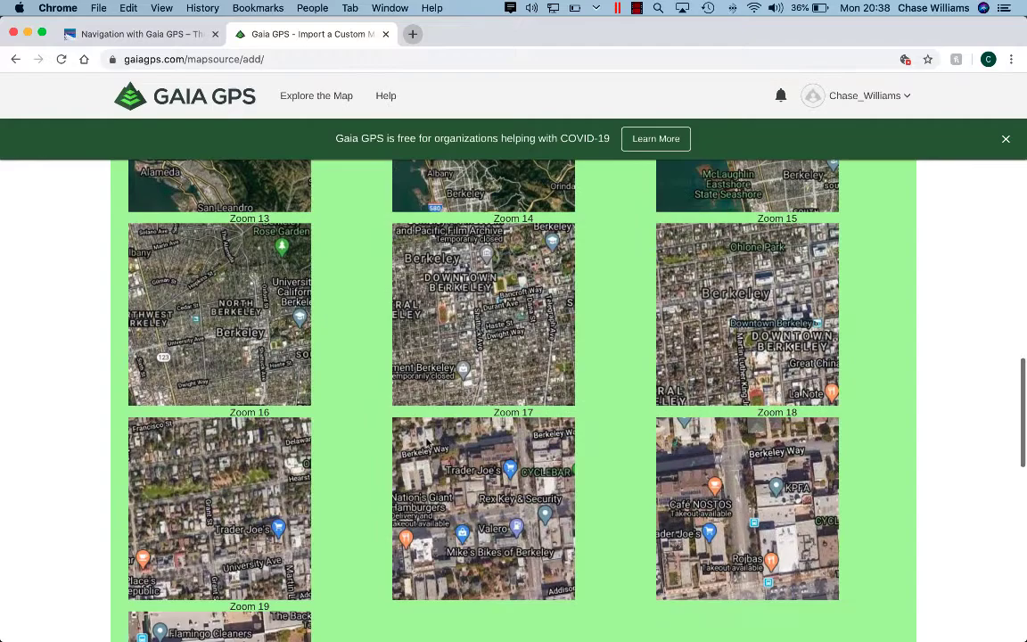
{"action": "scroll", "coordinate": [426, 443], "scroll_direction": "down", "scroll_amount": 4}
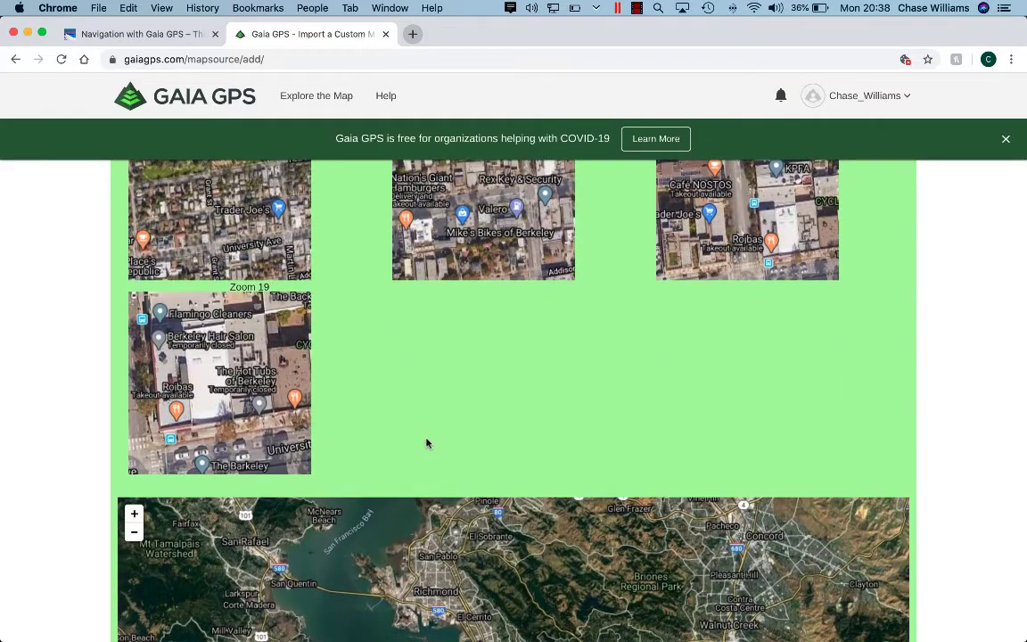
{"action": "scroll", "coordinate": [426, 444], "scroll_direction": "up", "scroll_amount": 20}
{"action": "scroll", "coordinate": [427, 443], "scroll_direction": "down", "scroll_amount": 5}
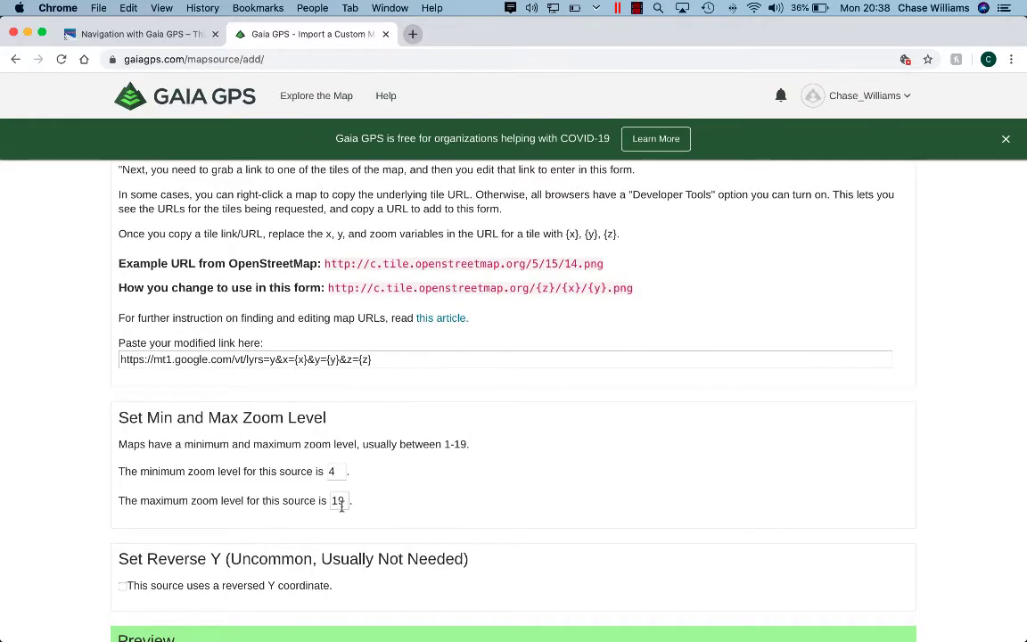
- Change the maximum zoom value from 19 to 21
{"action": "left_click", "coordinate": [342, 505]}
{"action": "key", "text": "BackSpace"}
{"action": "type", "text": "21"}
{"action": "scroll", "coordinate": [411, 495], "scroll_direction": "down", "scroll_amount": 15}
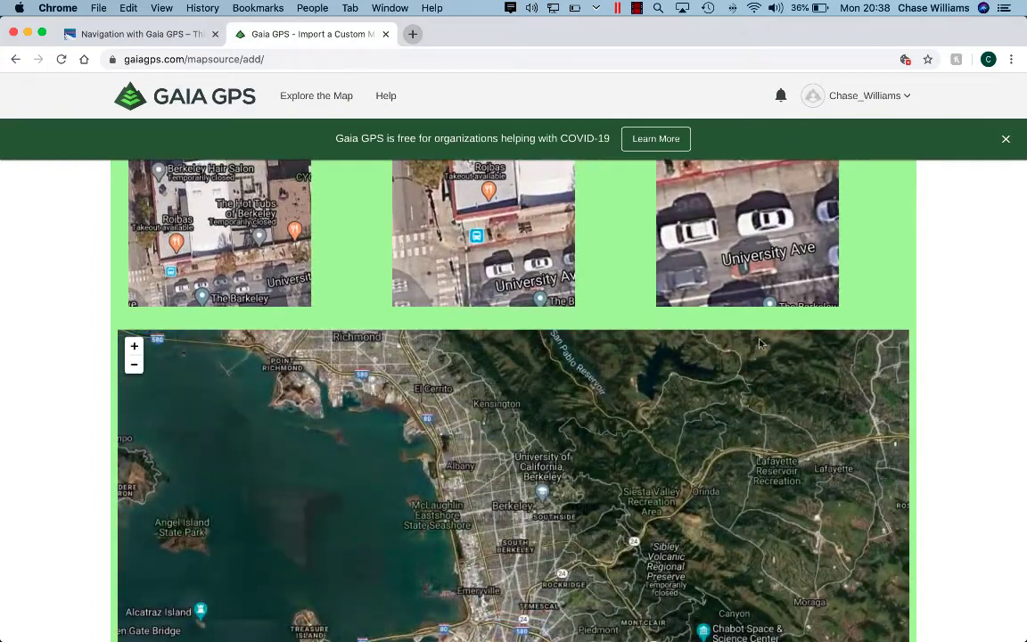
- Review the sample tiles through Zoom 21 and the Bay Area preview map
{"action": "scroll", "coordinate": [890, 282], "scroll_direction": "up", "scroll_amount": 2}
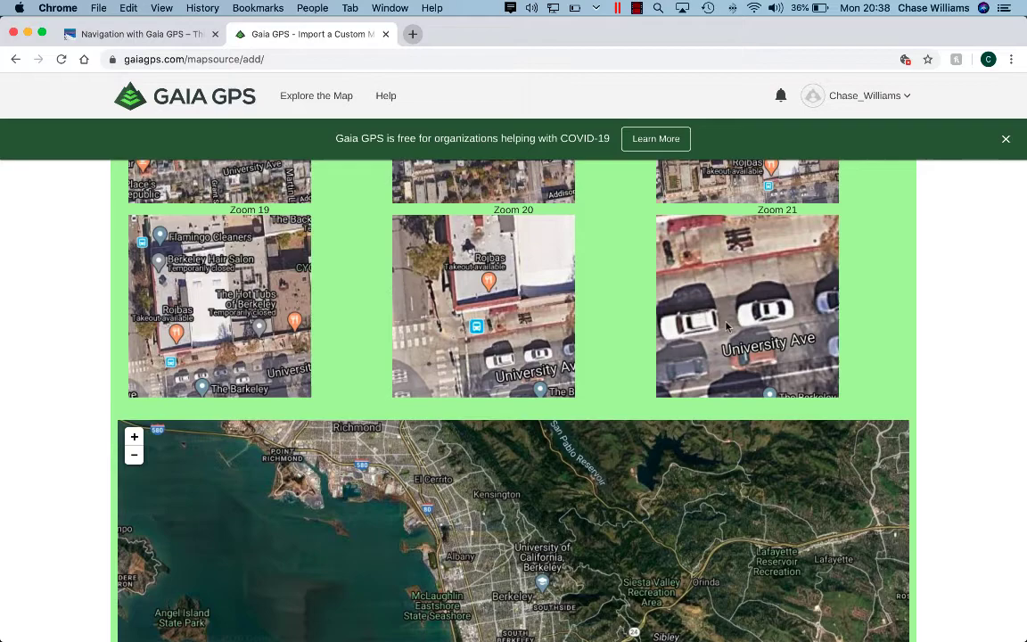
{"action": "scroll", "coordinate": [835, 331], "scroll_direction": "down", "scroll_amount": 5}
{"action": "scroll", "coordinate": [835, 331], "scroll_direction": "up", "scroll_amount": 10}
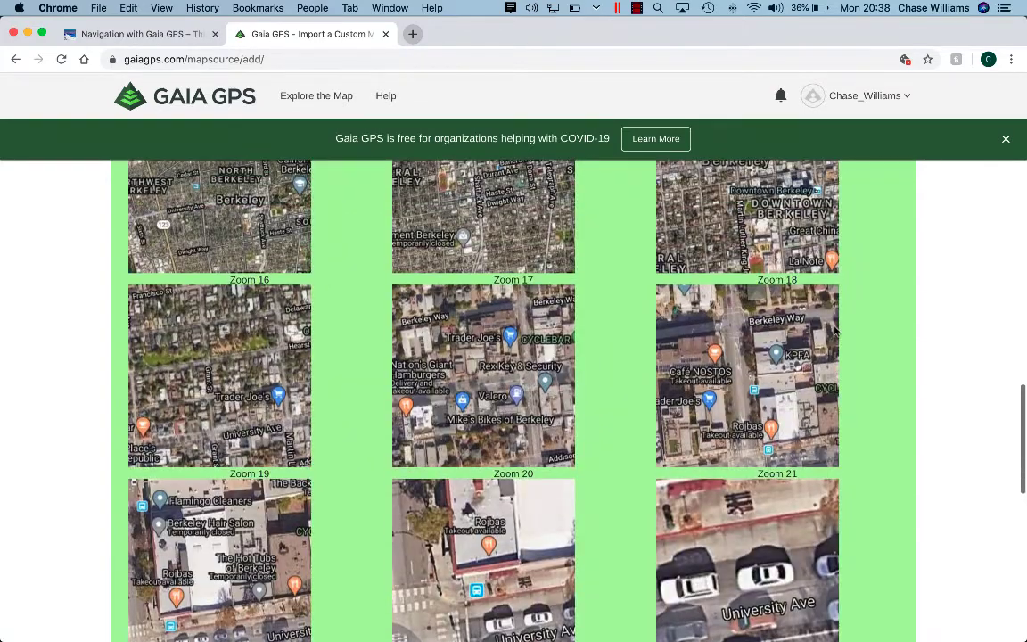
{"action": "scroll", "coordinate": [835, 331], "scroll_direction": "up", "scroll_amount": 8}
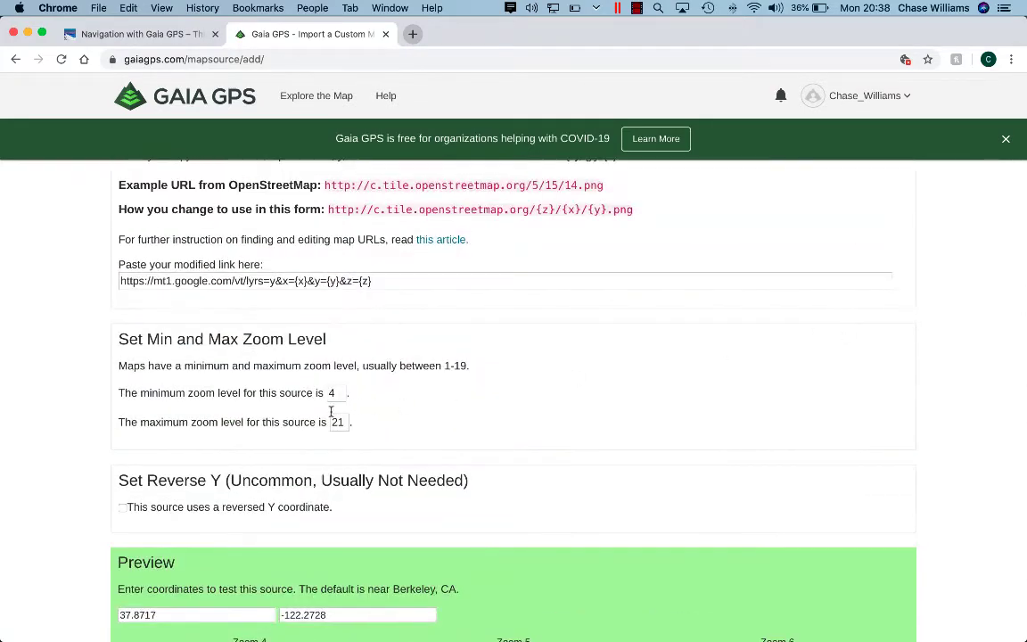
{"action": "scroll", "coordinate": [591, 519], "scroll_direction": "down", "scroll_amount": 4}
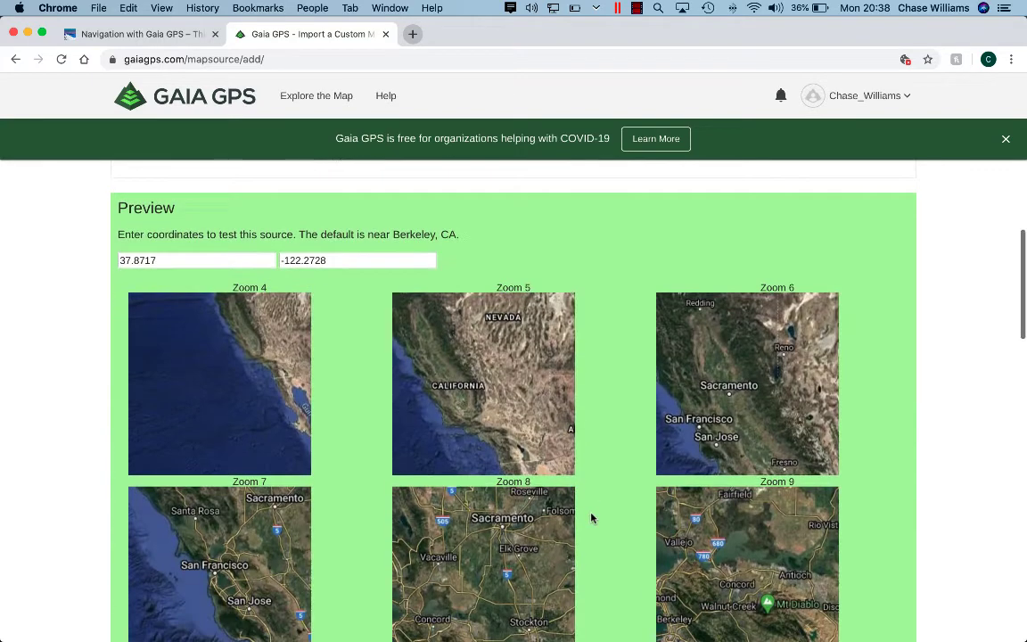
{"action": "scroll", "coordinate": [591, 518], "scroll_direction": "up", "scroll_amount": 3}
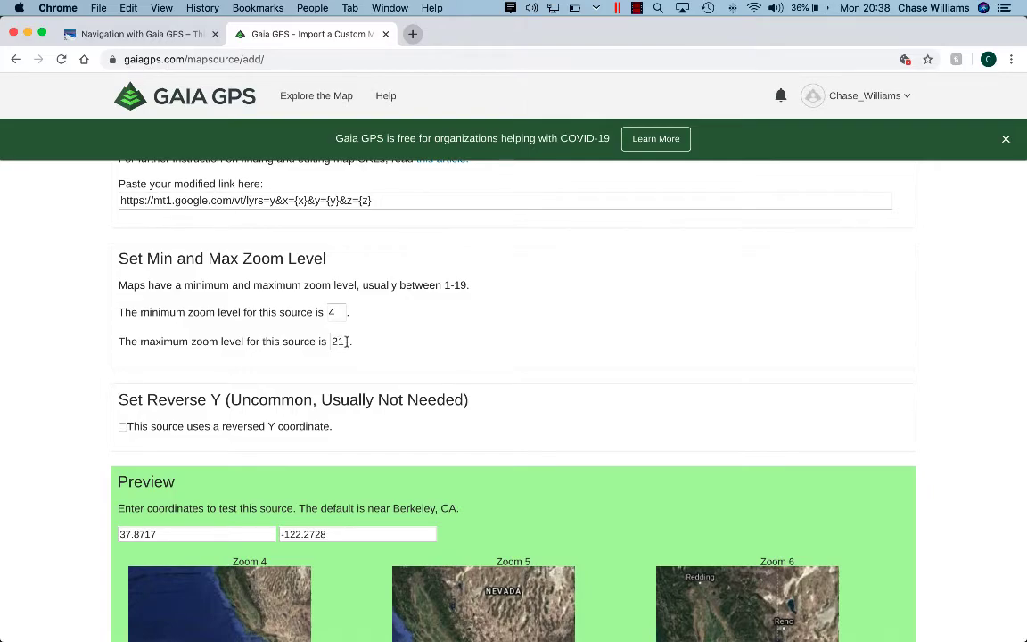
{"action": "scroll", "coordinate": [555, 419], "scroll_direction": "down", "scroll_amount": 15}
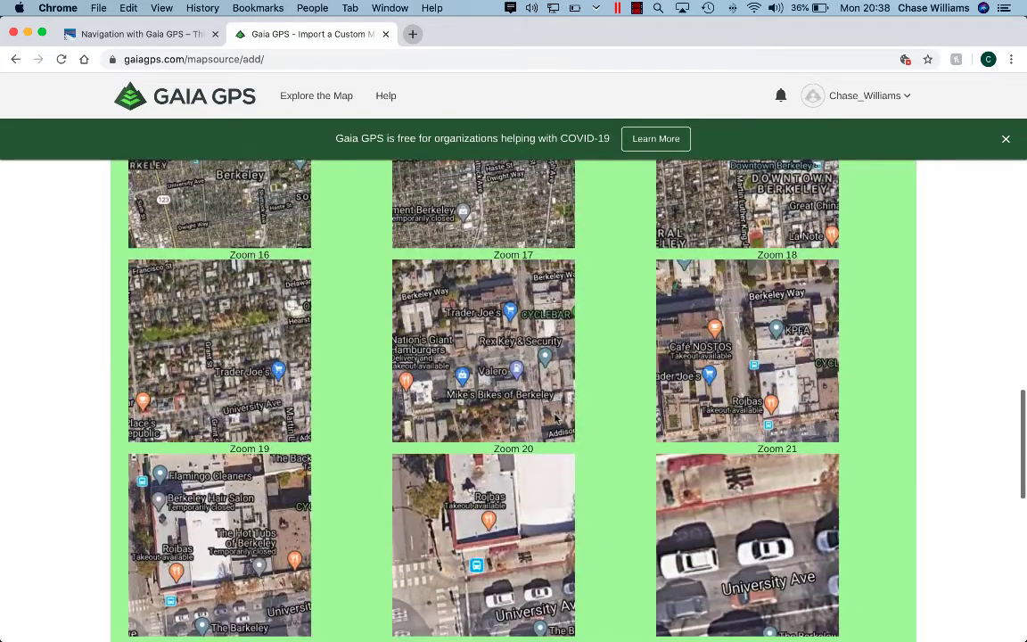
{"action": "scroll", "coordinate": [554, 415], "scroll_direction": "down", "scroll_amount": 5}
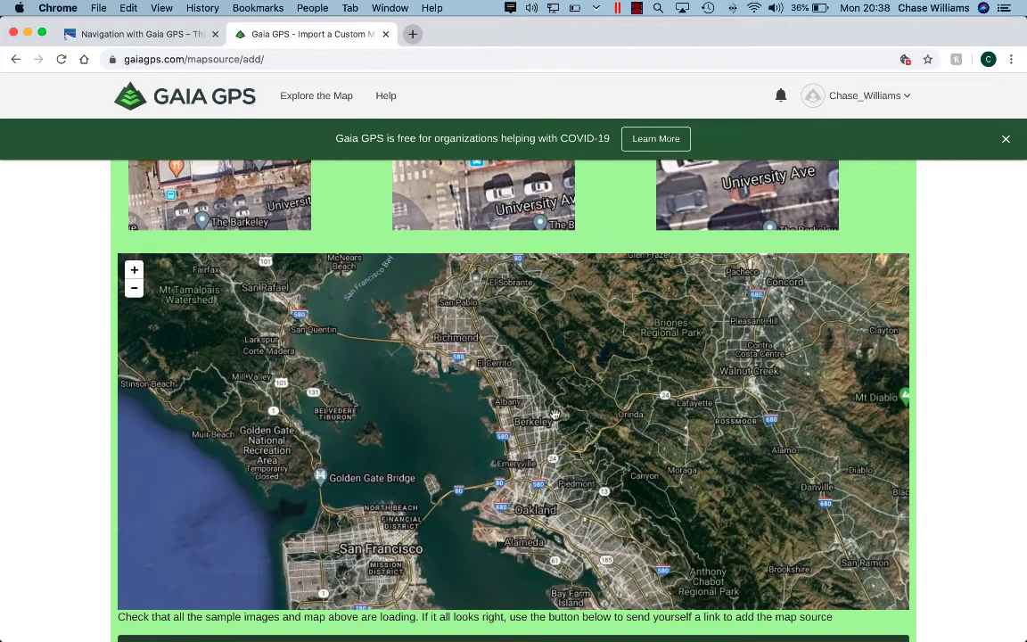
{"action": "scroll", "coordinate": [950, 309], "scroll_direction": "down", "scroll_amount": 4}
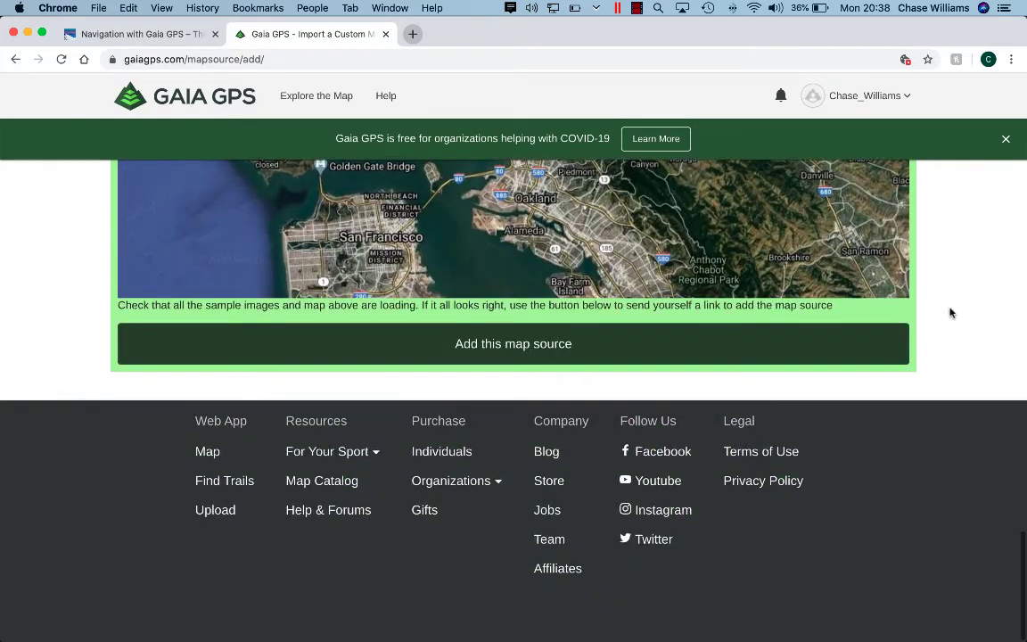
- Rename the source to Google Sat. Hybrid 2 and add it to the account
{"action": "left_click", "coordinate": [501, 359]}
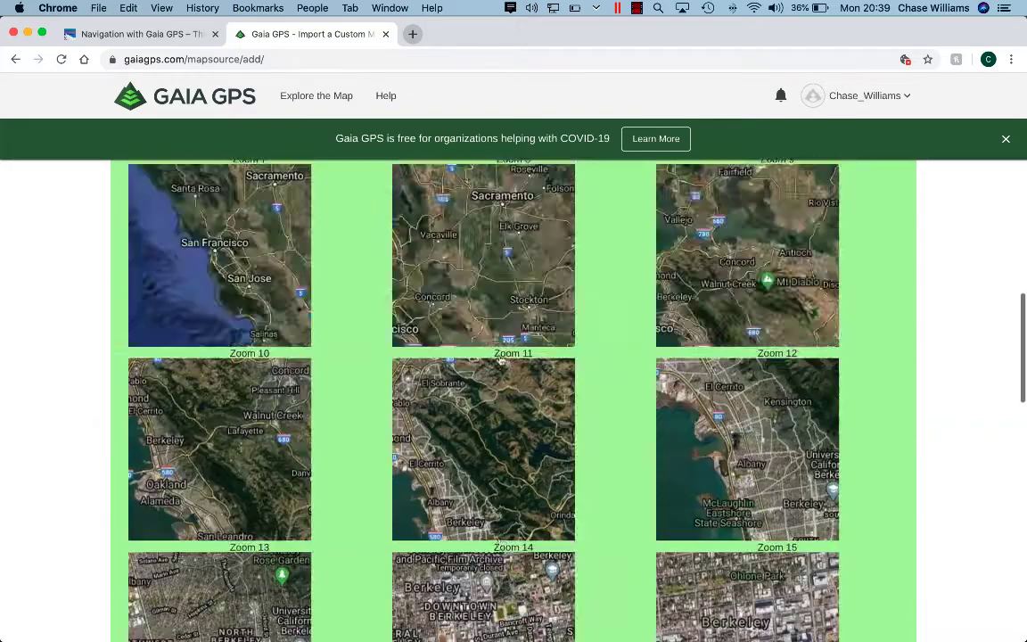
{"action": "left_click", "coordinate": [405, 446]}
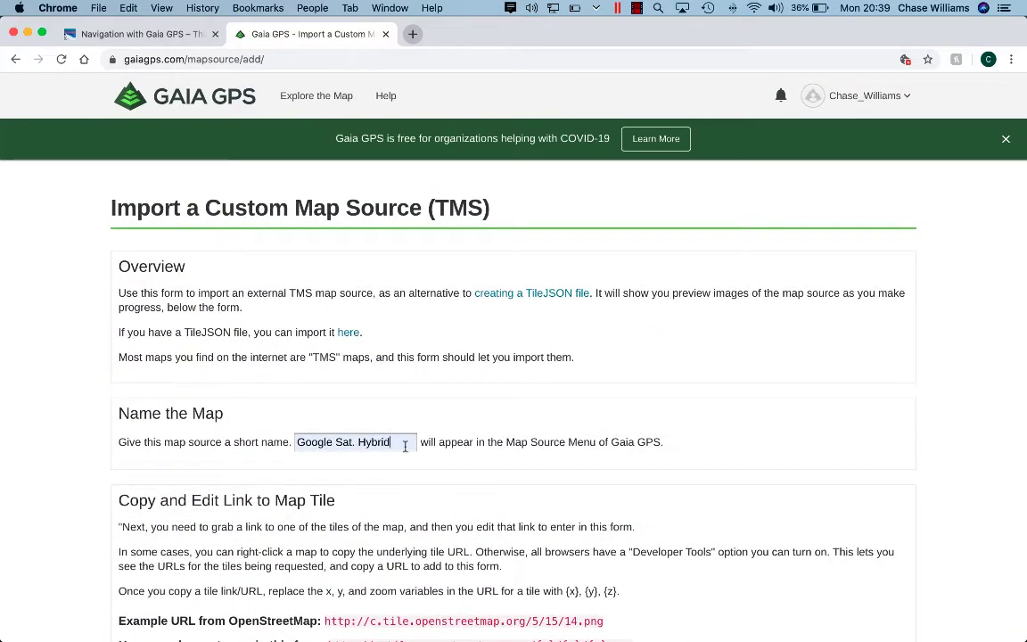
{"action": "type", "text": "2"}
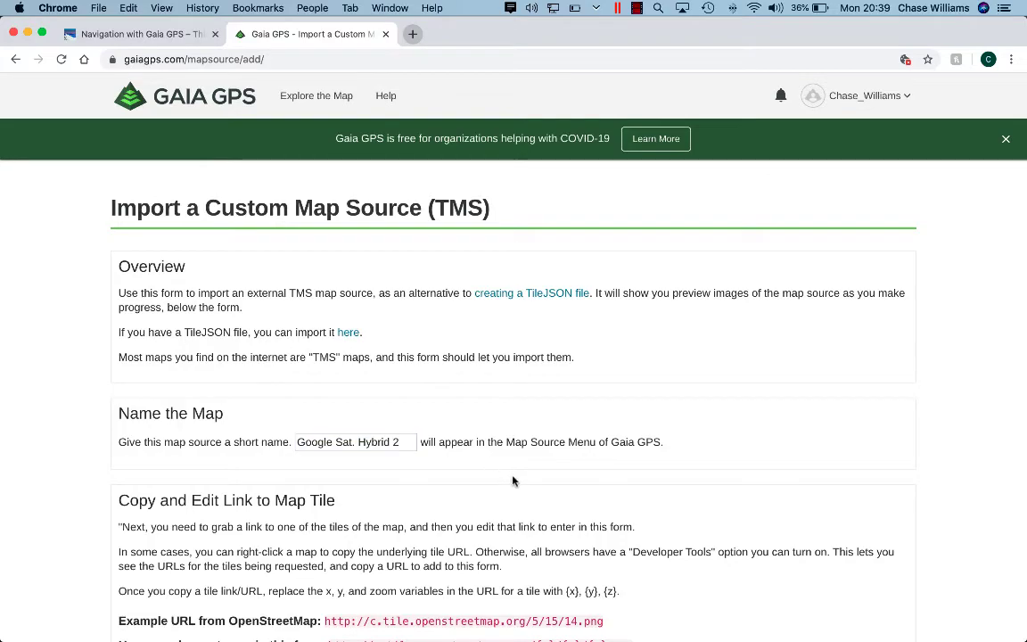
{"action": "scroll", "coordinate": [513, 482], "scroll_direction": "down", "scroll_amount": 15}
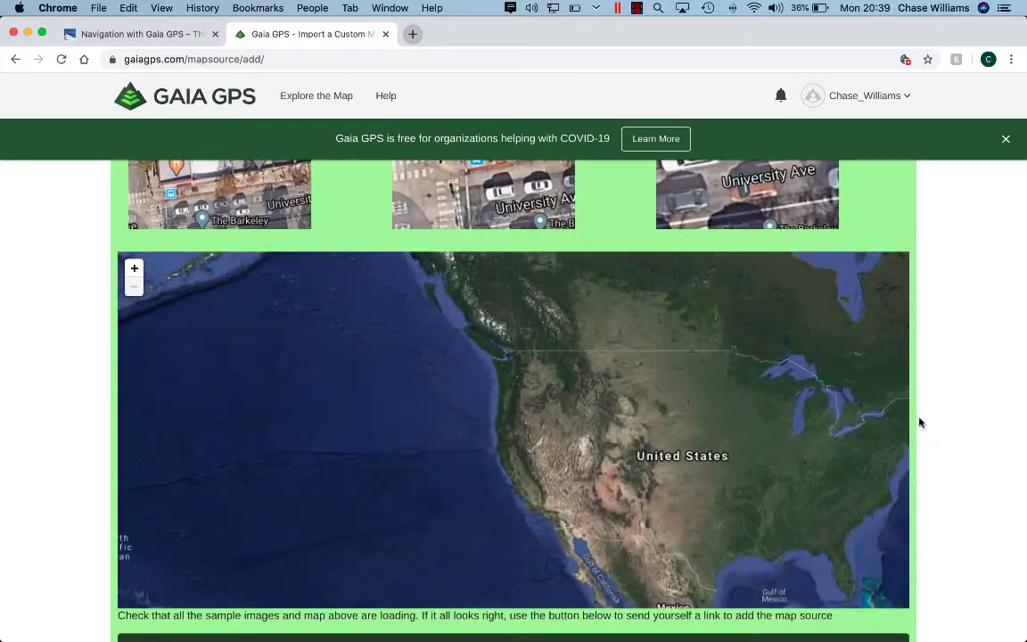
{"action": "scroll", "coordinate": [921, 423], "scroll_direction": "down", "scroll_amount": 5}
{"action": "right_click", "coordinate": [919, 422]}
{"action": "left_click", "coordinate": [496, 386]}
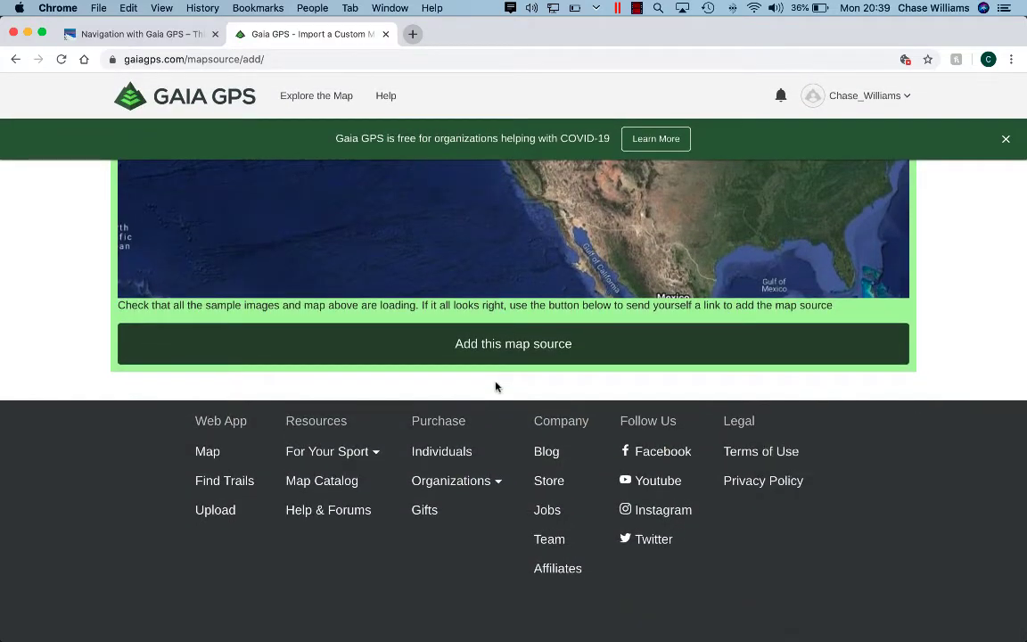
{"action": "left_click", "coordinate": [500, 347]}
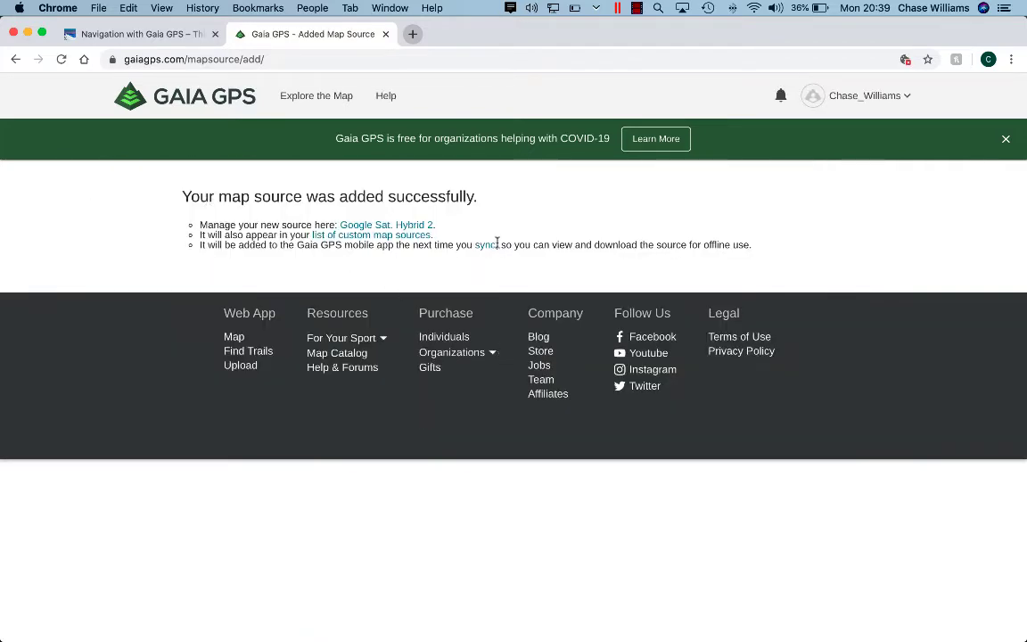
- Go to the Gaia GPS web map via Explore the Map
{"action": "left_click", "coordinate": [303, 97]}
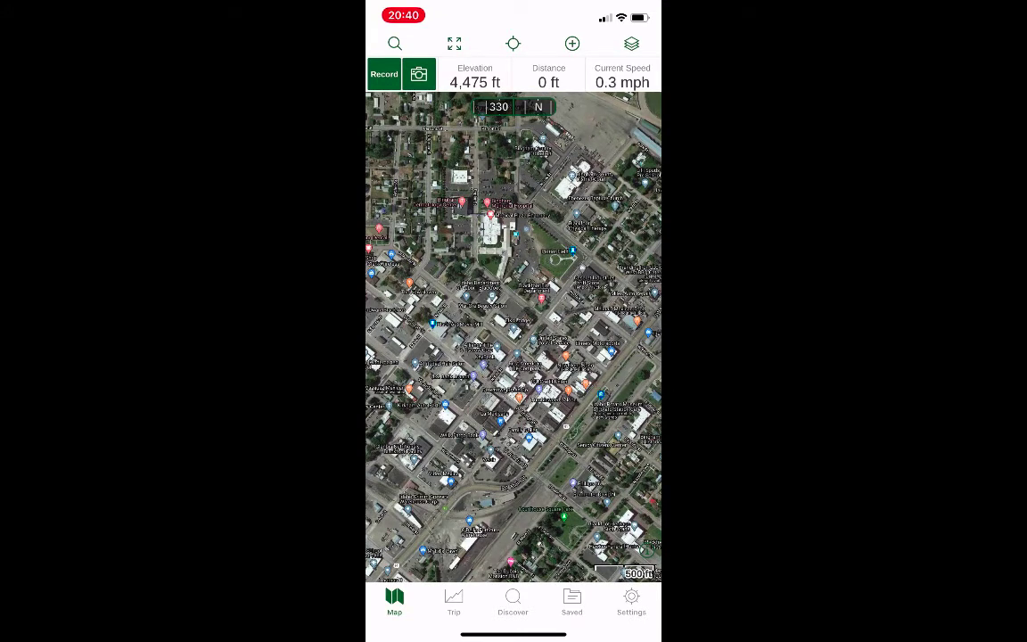
{"action": "left_click", "coordinate": [632, 43]}
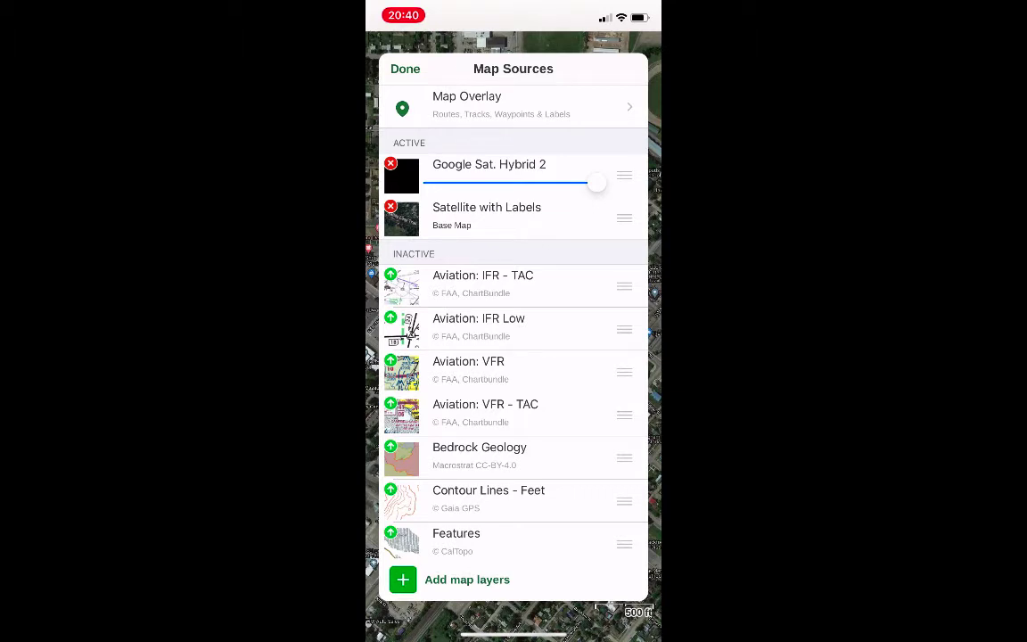
{"action": "scroll", "coordinate": [512, 339], "scroll_direction": "down", "scroll_amount": 5}
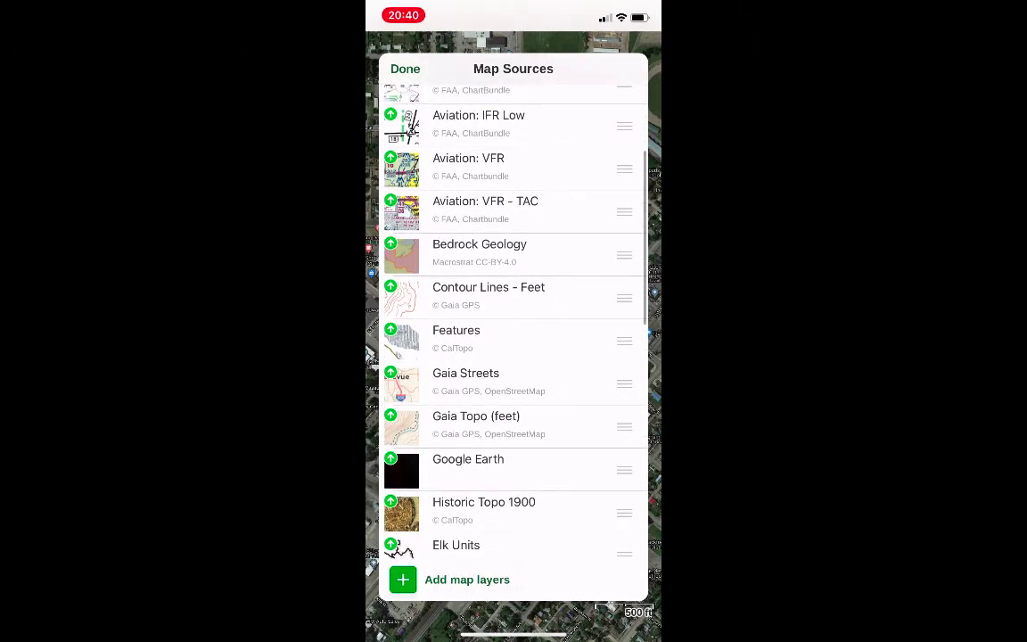
{"action": "scroll", "coordinate": [513, 339], "scroll_direction": "down", "scroll_amount": 1}
{"action": "scroll", "coordinate": [512, 339], "scroll_direction": "up", "scroll_amount": 3}
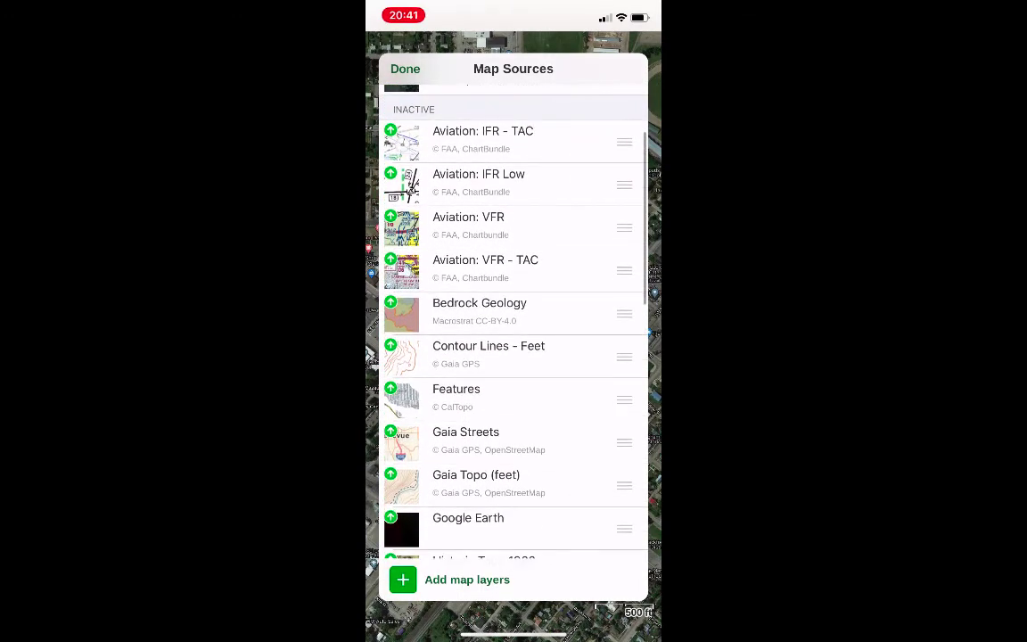
{"action": "scroll", "coordinate": [512, 338], "scroll_direction": "down", "scroll_amount": 10}
{"action": "scroll", "coordinate": [513, 339], "scroll_direction": "up", "scroll_amount": 10}
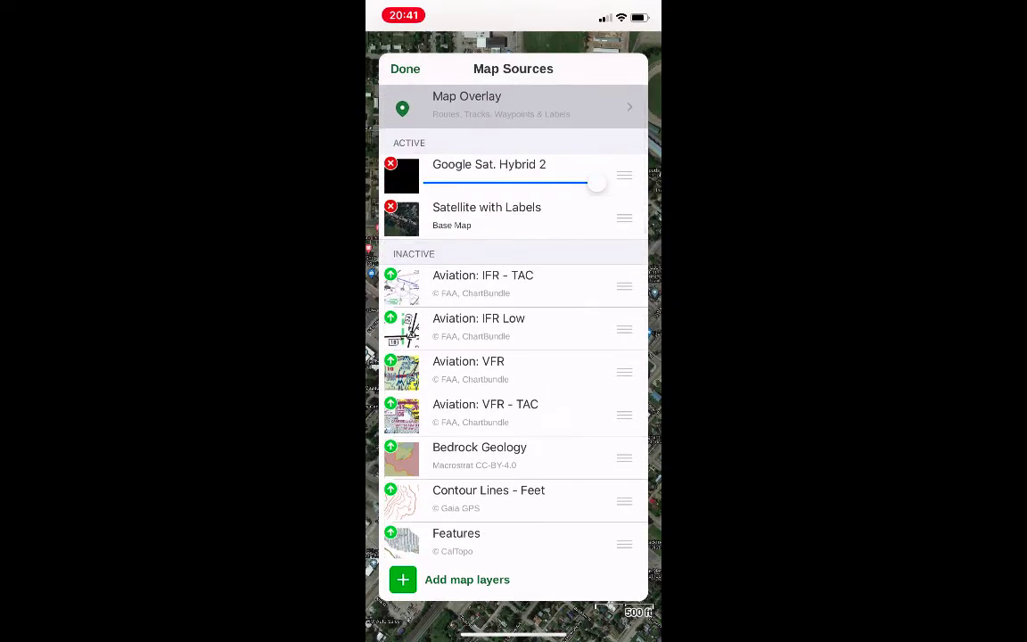
{"action": "left_click", "coordinate": [405, 69]}
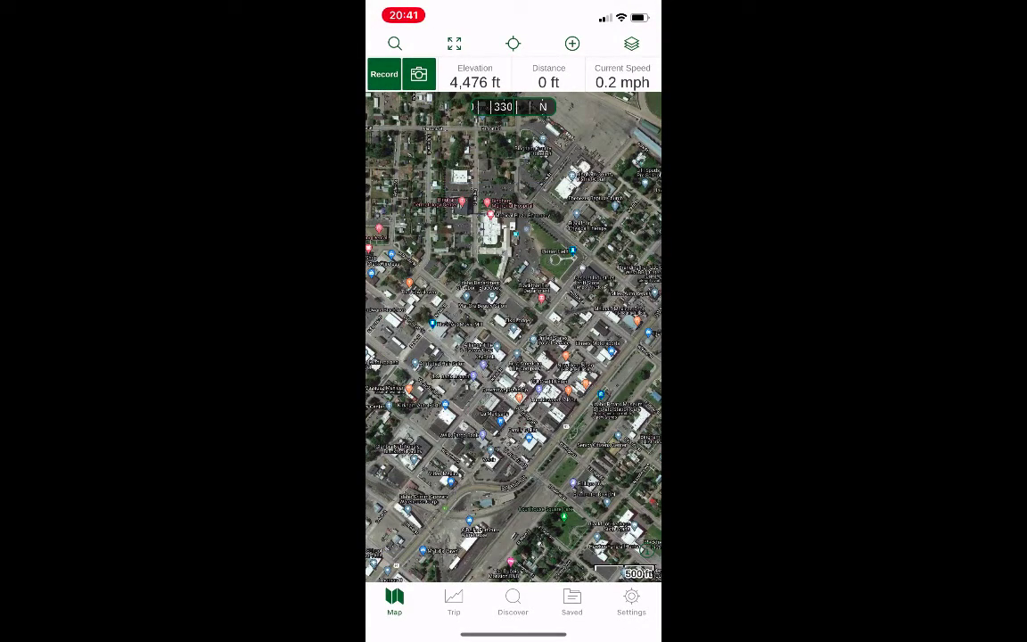
- Sync the phone with the Gaia GPS account under Settings > Account so Last Sync reads 20:41
{"action": "left_click", "coordinate": [631, 603]}
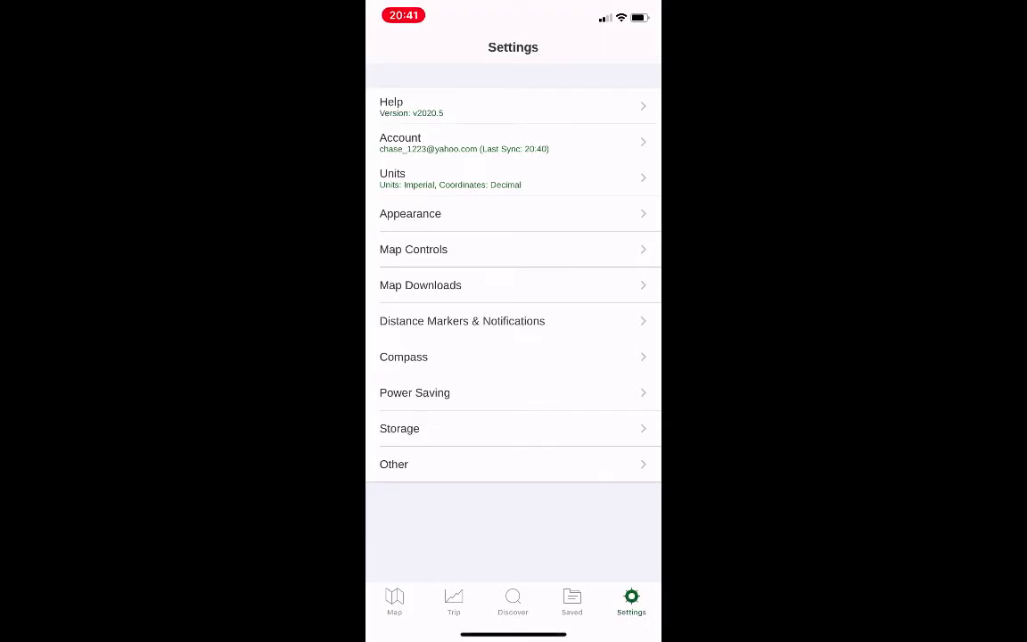
{"action": "left_click", "coordinate": [464, 143]}
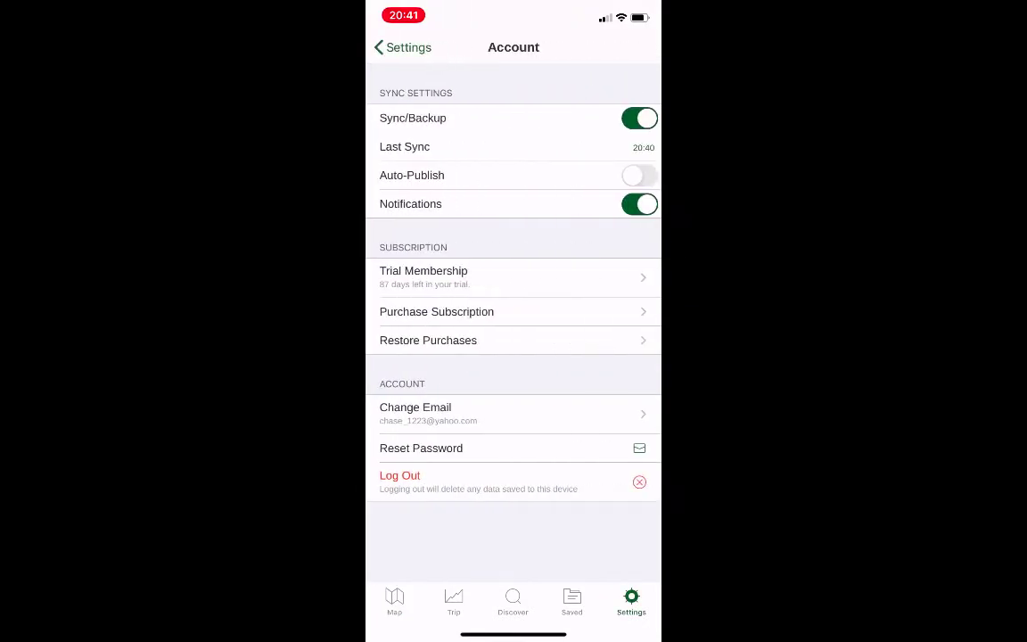
{"action": "left_click", "coordinate": [404, 48]}
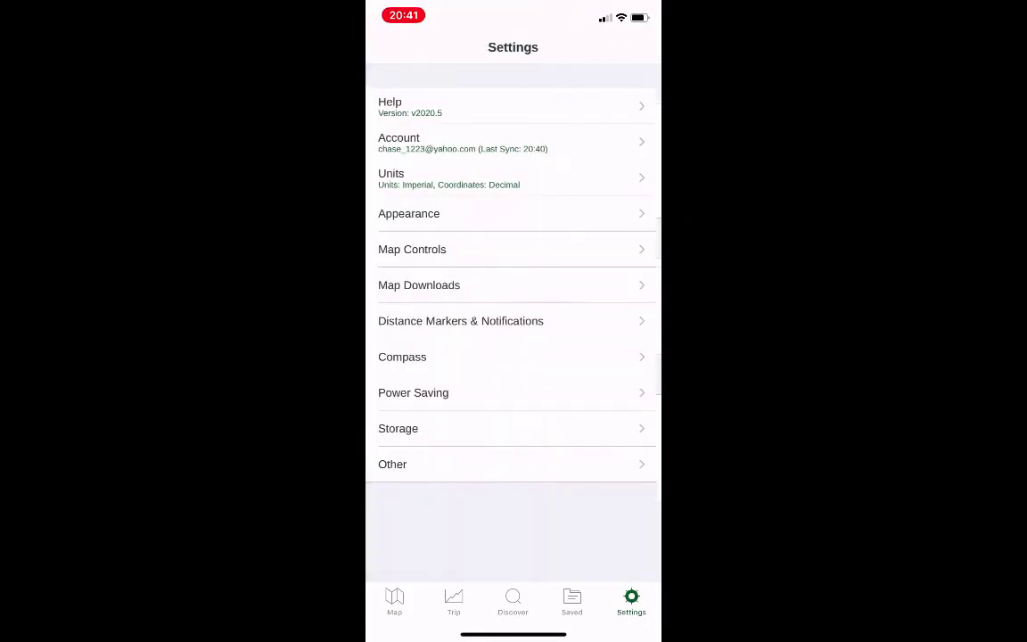
{"action": "left_click", "coordinate": [411, 143]}
{"action": "left_click", "coordinate": [500, 146]}
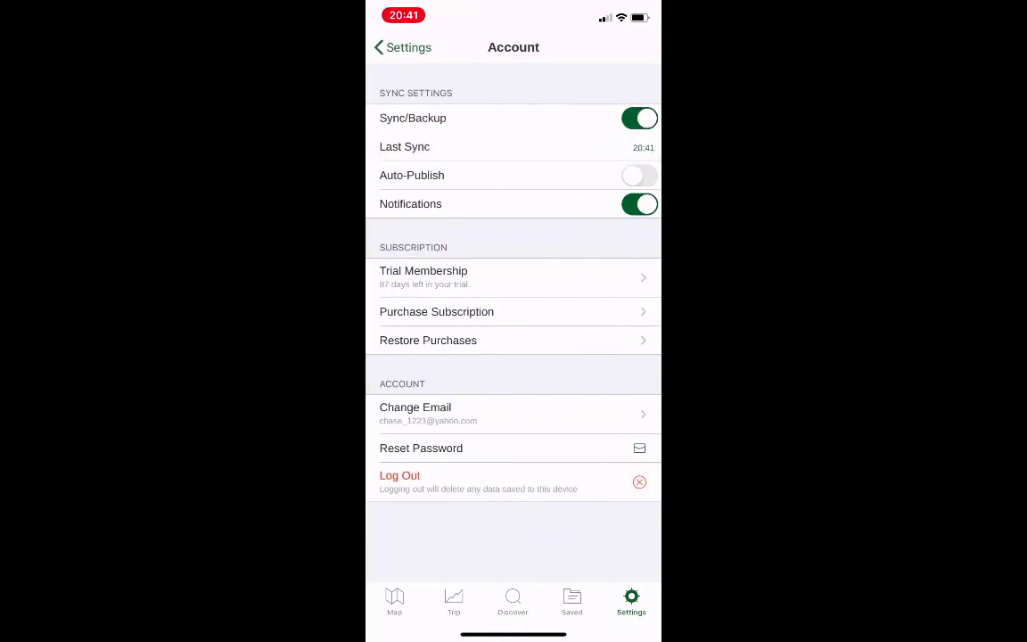
{"action": "left_click", "coordinate": [403, 47]}
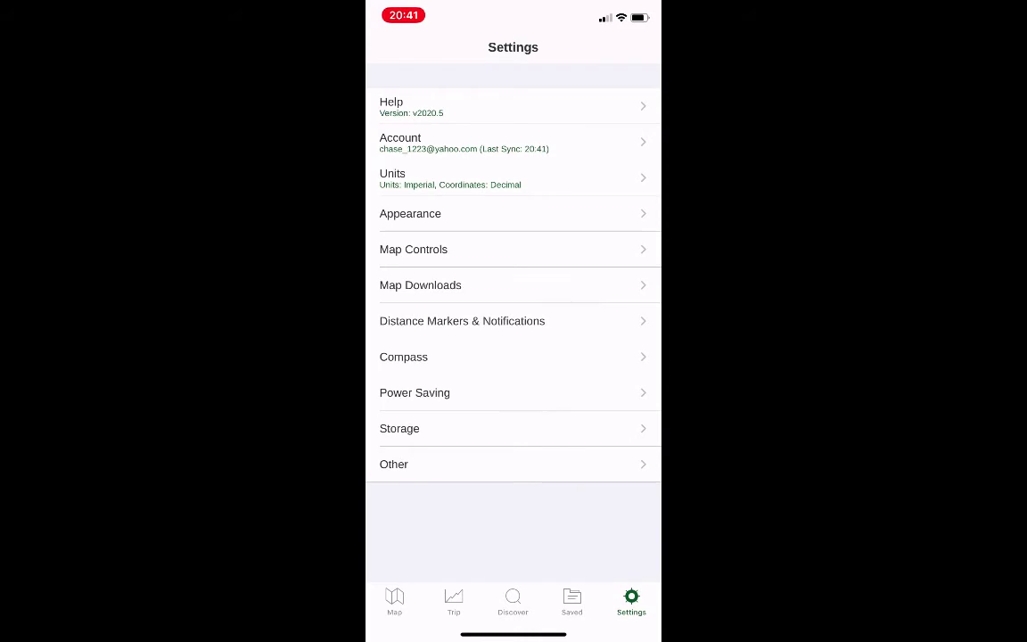
{"action": "left_click", "coordinate": [394, 602]}
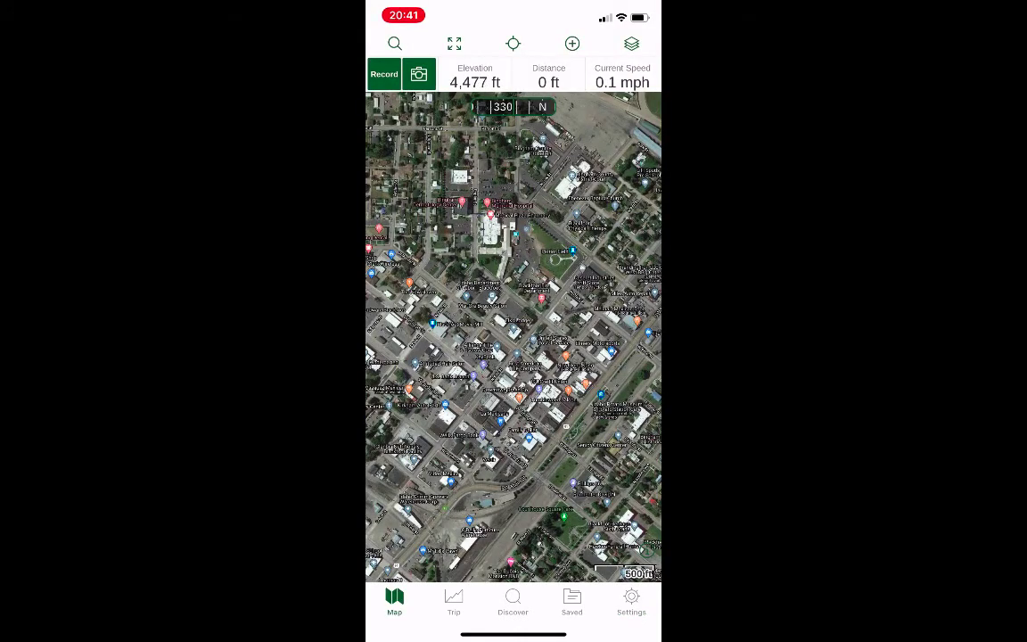
- Drop the Google Sat. Hybrid 2 layer's opacity to zero in the map sources list
{"action": "left_click_drag", "start_coordinate": [514, 635], "coordinate": [514, 464]}
{"action": "left_click", "coordinate": [525, 298]}
{"action": "left_click", "coordinate": [632, 44]}
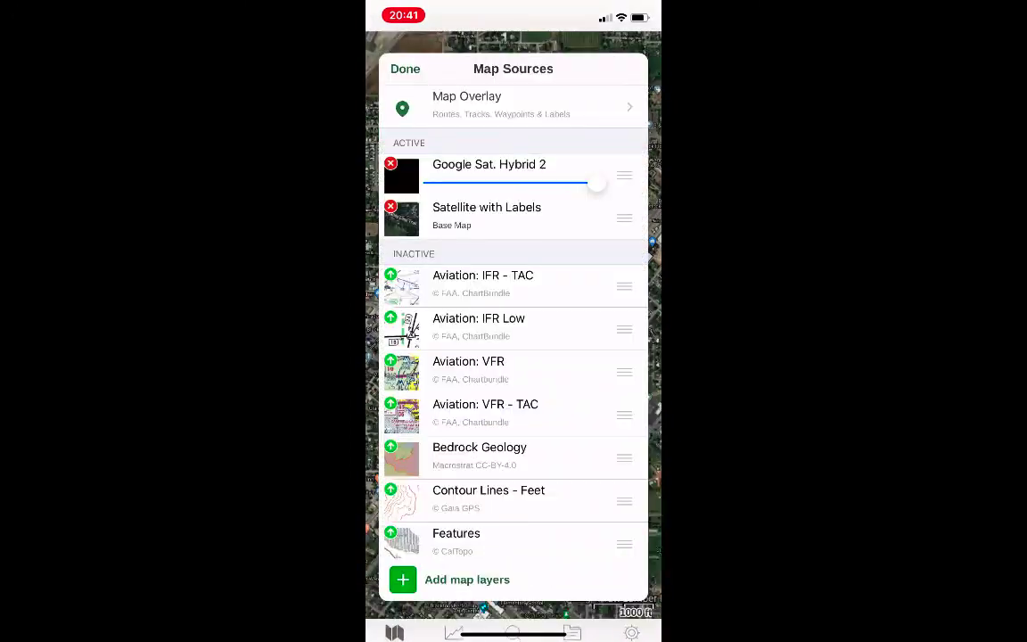
{"action": "left_click_drag", "start_coordinate": [596, 182], "coordinate": [432, 182]}
- Check the add-source categories, close the list to compare the map zoomed, then reopen Map Sources
{"action": "left_click", "coordinate": [467, 580]}
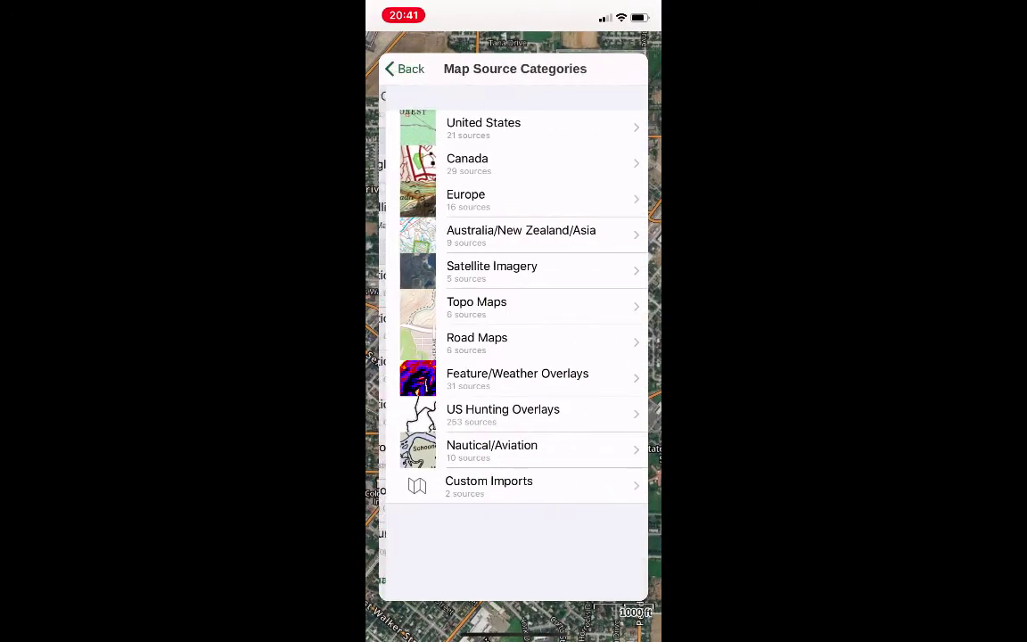
{"action": "left_click", "coordinate": [404, 67]}
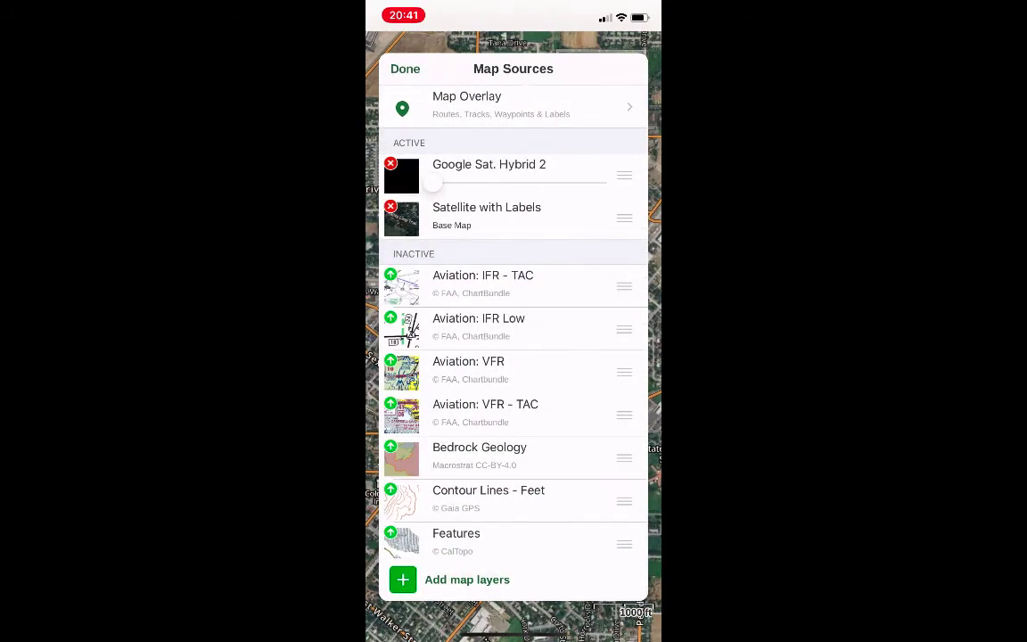
{"action": "left_click", "coordinate": [405, 69]}
{"action": "scroll", "coordinate": [513, 337], "scroll_direction": "down", "scroll_amount": 5}
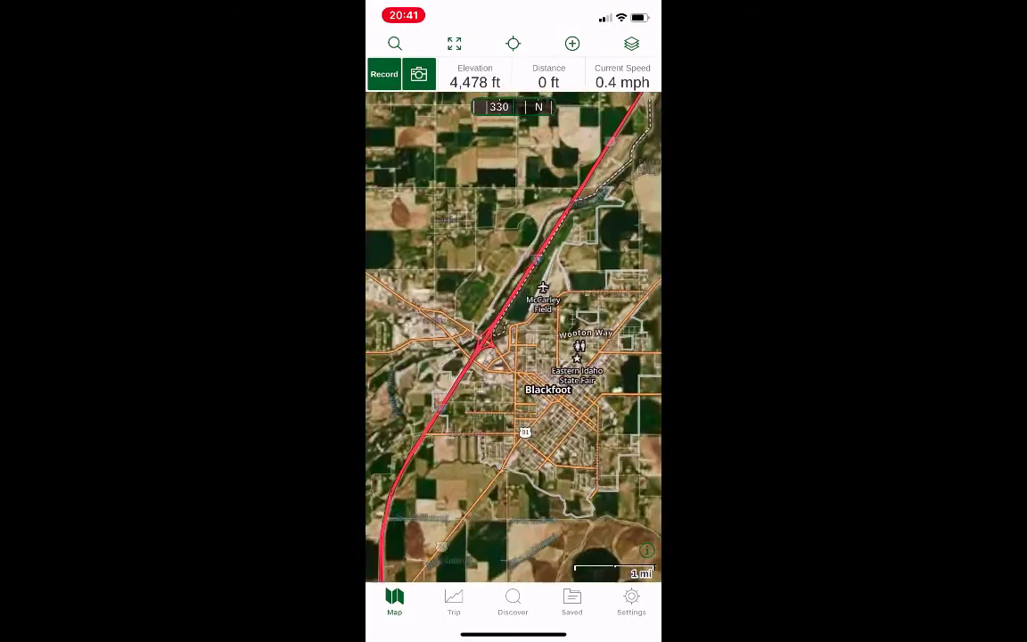
{"action": "scroll", "coordinate": [562, 374], "scroll_direction": "up", "scroll_amount": 5}
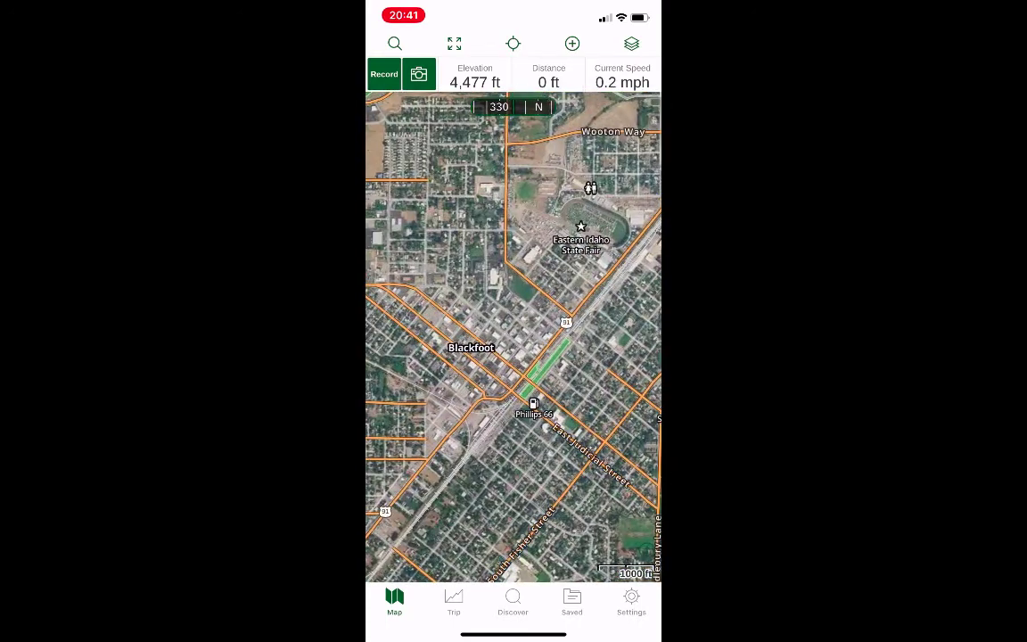
{"action": "left_click", "coordinate": [631, 42]}
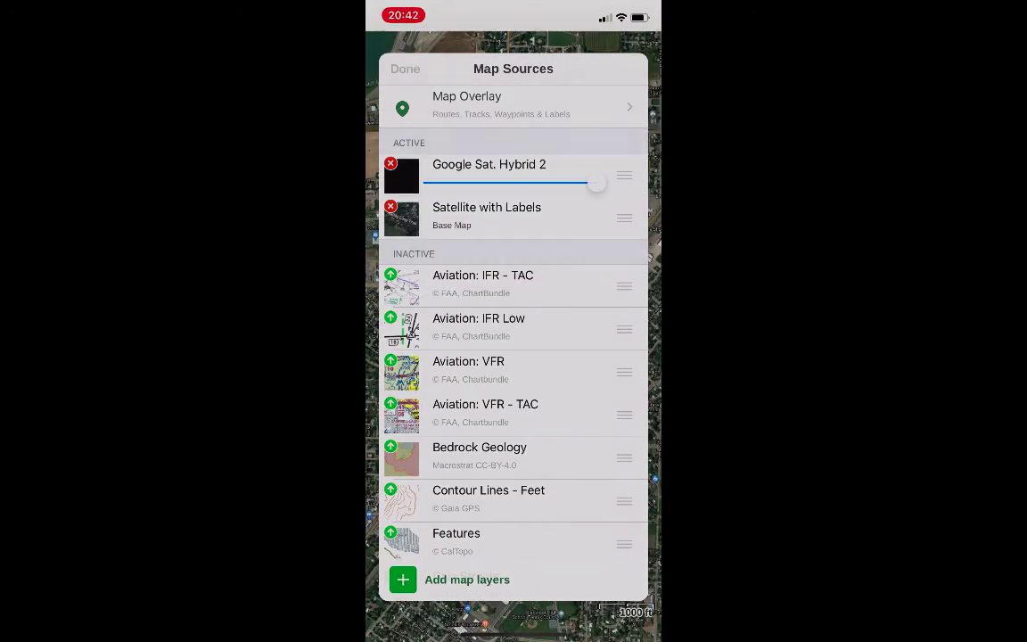